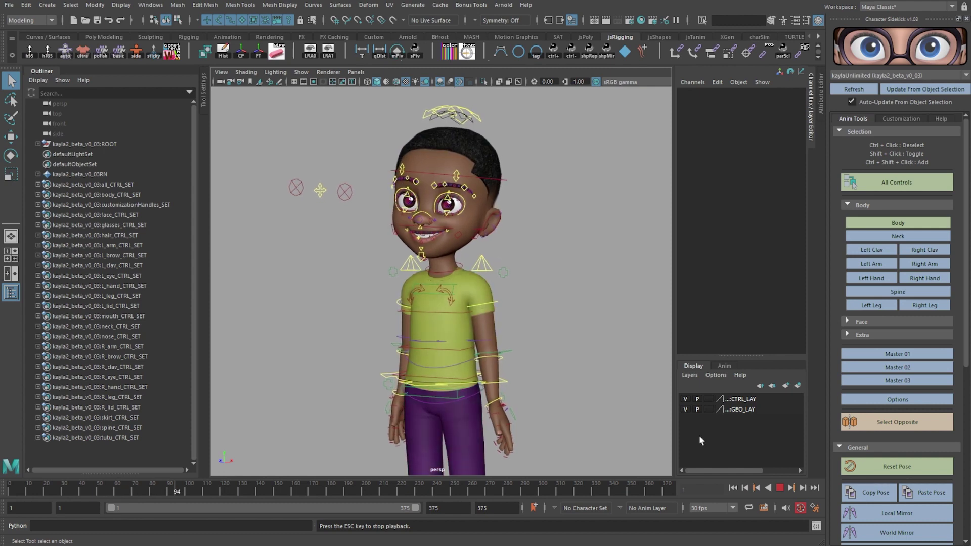
Stop the animation playback and select the gear-shaped options control on the floor in front of the character's feet.
{"action": "left_click", "coordinate": [779, 488]}
{"action": "middle_click_drag", "start_coordinate": [472, 249], "coordinate": [473, 243], "text": "alt"}
{"action": "left_click_drag", "start_coordinate": [494, 238], "coordinate": [502, 273], "text": "alt"}
{"action": "right_click_drag", "start_coordinate": [501, 273], "coordinate": [449, 270], "text": "alt"}
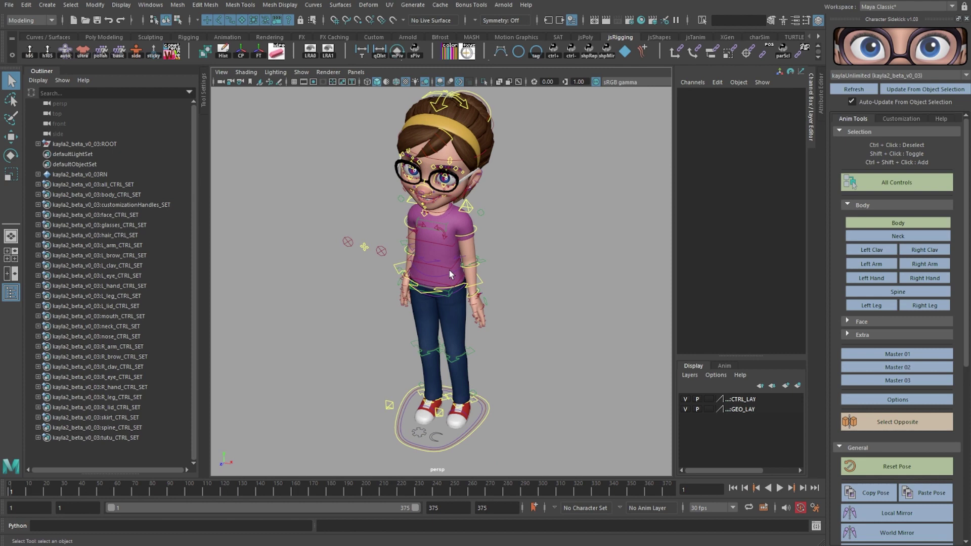
{"action": "left_click", "coordinate": [415, 430]}
{"action": "left_click_drag", "start_coordinate": [443, 283], "coordinate": [448, 256], "text": "alt"}
{"action": "middle_click_drag", "start_coordinate": [448, 255], "coordinate": [453, 306], "text": "alt"}
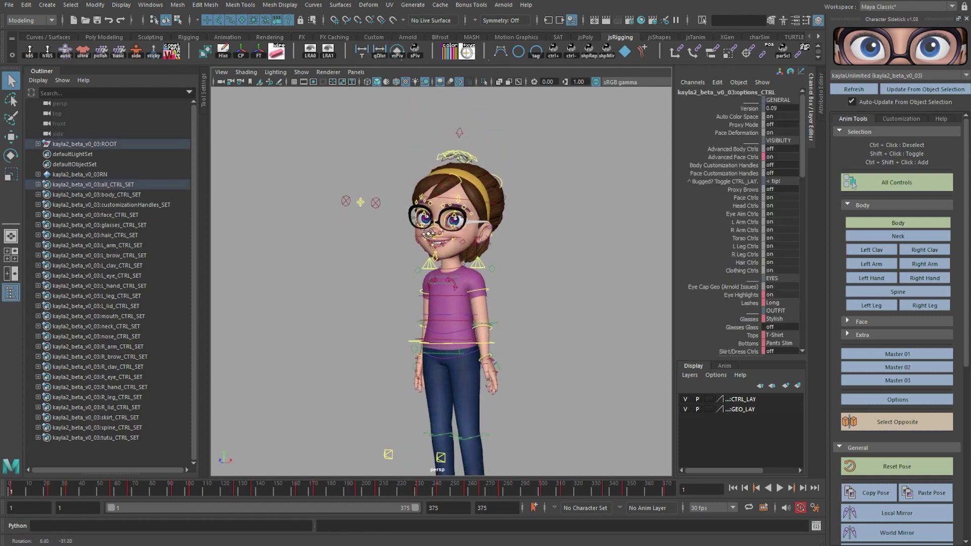
Examine the character's face, glasses and facial controls up close from slightly different angles.
{"action": "right_click_drag", "start_coordinate": [471, 298], "coordinate": [583, 191], "text": "alt"}
{"action": "middle_click_drag", "start_coordinate": [446, 129], "coordinate": [442, 192], "text": "alt"}
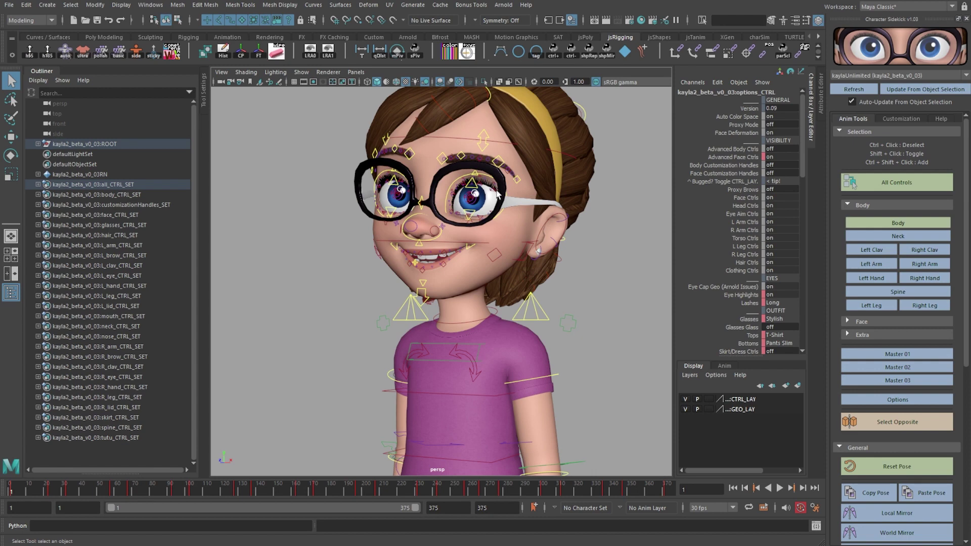
{"action": "left_click_drag", "start_coordinate": [491, 173], "coordinate": [486, 195], "text": "alt"}
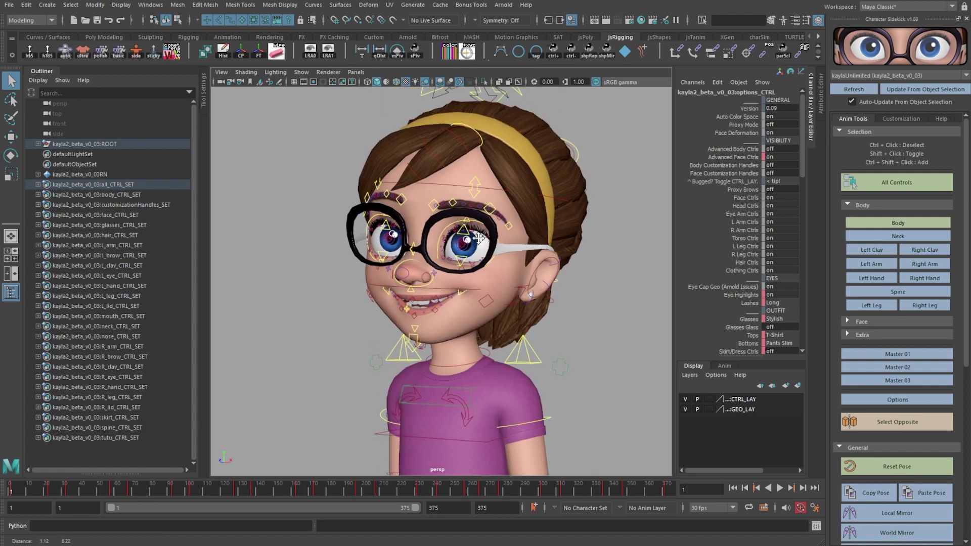
{"action": "middle_click_drag", "start_coordinate": [485, 195], "coordinate": [480, 235], "text": "alt"}
{"action": "right_click_drag", "start_coordinate": [511, 202], "coordinate": [457, 199], "text": "alt"}
{"action": "middle_click_drag", "start_coordinate": [457, 200], "coordinate": [459, 188], "text": "alt"}
{"action": "right_click_drag", "start_coordinate": [458, 188], "coordinate": [509, 200], "text": "alt"}
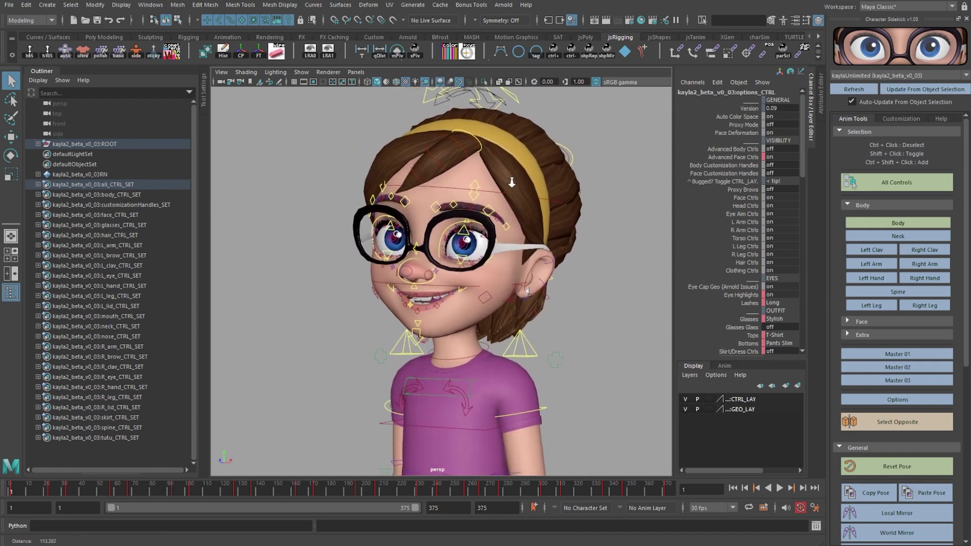
{"action": "middle_click_drag", "start_coordinate": [510, 200], "coordinate": [506, 206], "text": "alt"}
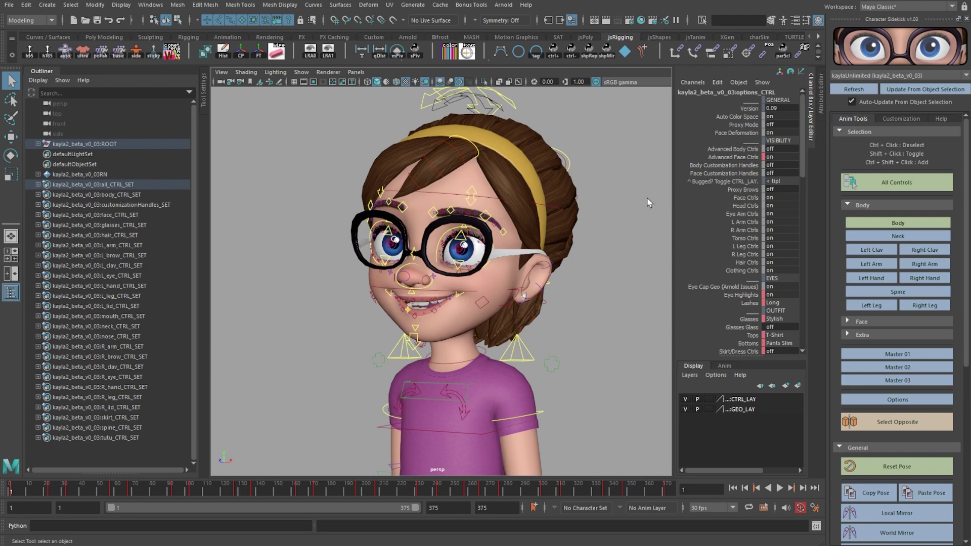
Inspect the attributes of the crescent-shaped color control near the feet, then reselect the gear-shaped options control.
{"action": "left_click_drag", "start_coordinate": [478, 325], "coordinate": [480, 382], "text": "alt"}
{"action": "middle_click_drag", "start_coordinate": [480, 382], "coordinate": [484, 264], "text": "alt"}
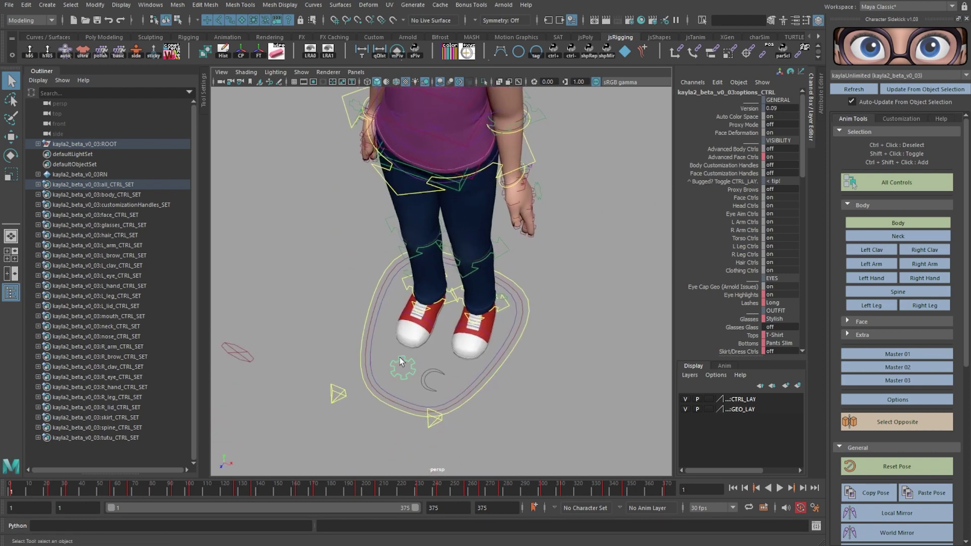
{"action": "left_click", "coordinate": [444, 362]}
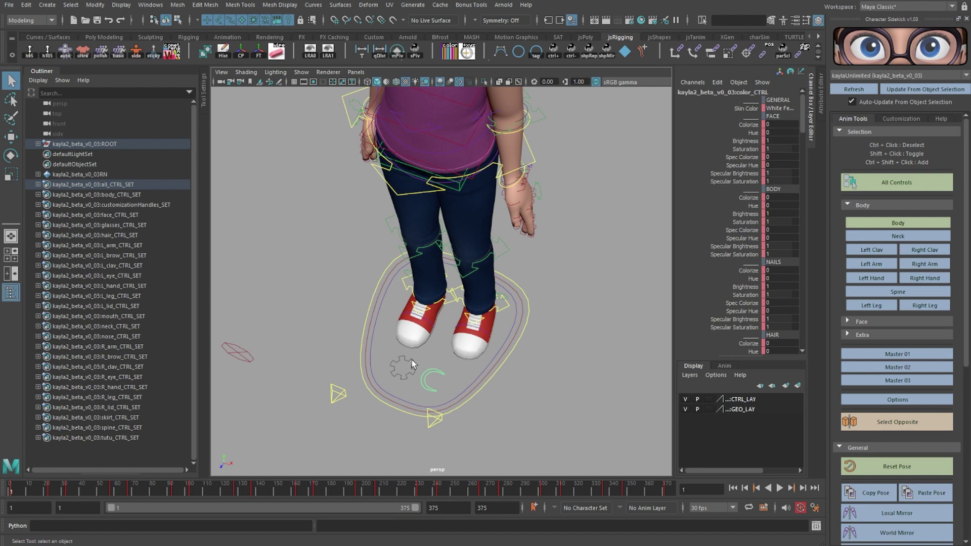
{"action": "left_click_drag", "start_coordinate": [399, 369], "coordinate": [403, 374]}
{"action": "middle_click_drag", "start_coordinate": [405, 273], "coordinate": [422, 377], "text": "alt"}
{"action": "left_click_drag", "start_coordinate": [422, 376], "coordinate": [428, 326], "text": "alt"}
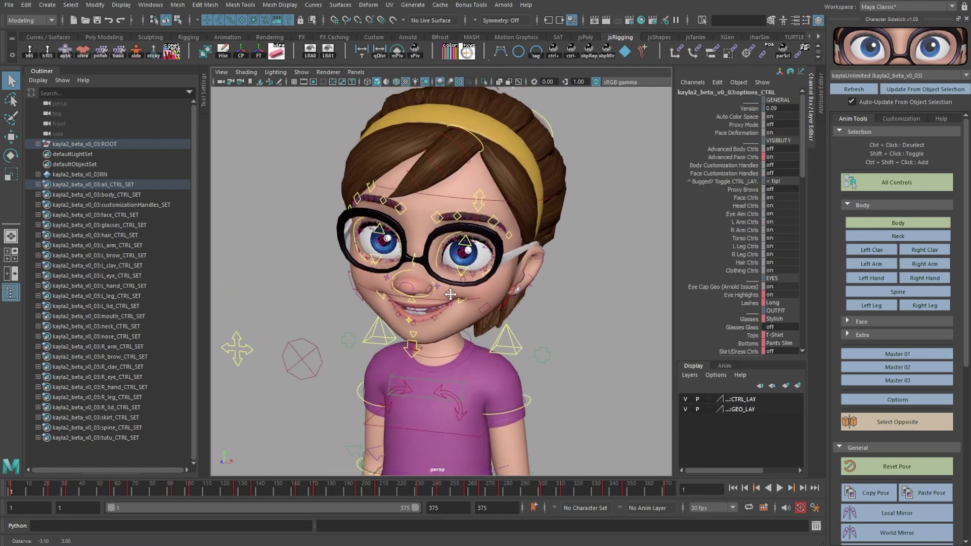
{"action": "middle_click_drag", "start_coordinate": [429, 326], "coordinate": [435, 372], "text": "alt"}
{"action": "left_click_drag", "start_coordinate": [435, 372], "coordinate": [415, 320], "text": "alt"}
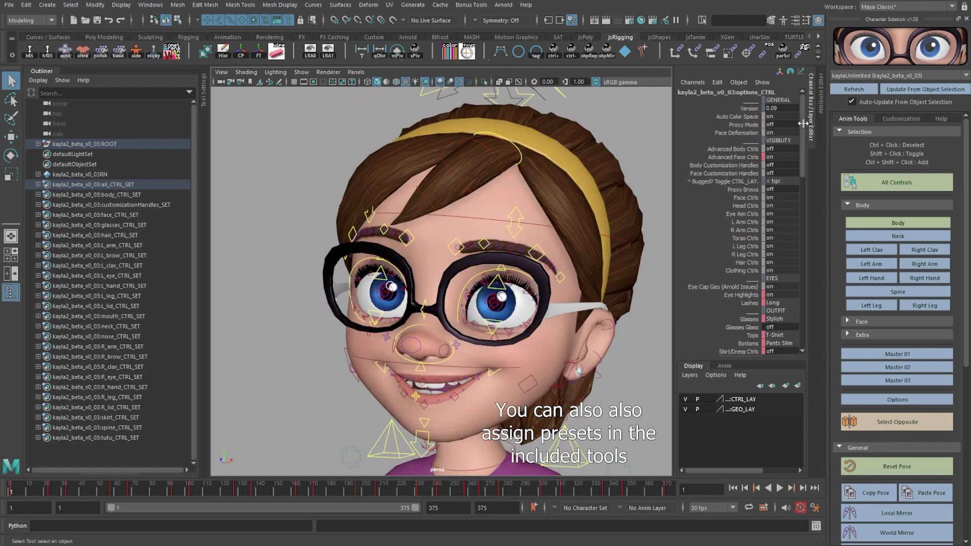
Review the Visibility and Eyes attribute sections of the options control.
{"action": "left_click_drag", "start_coordinate": [803, 124], "coordinate": [804, 96]}
{"action": "left_click", "coordinate": [786, 139]}
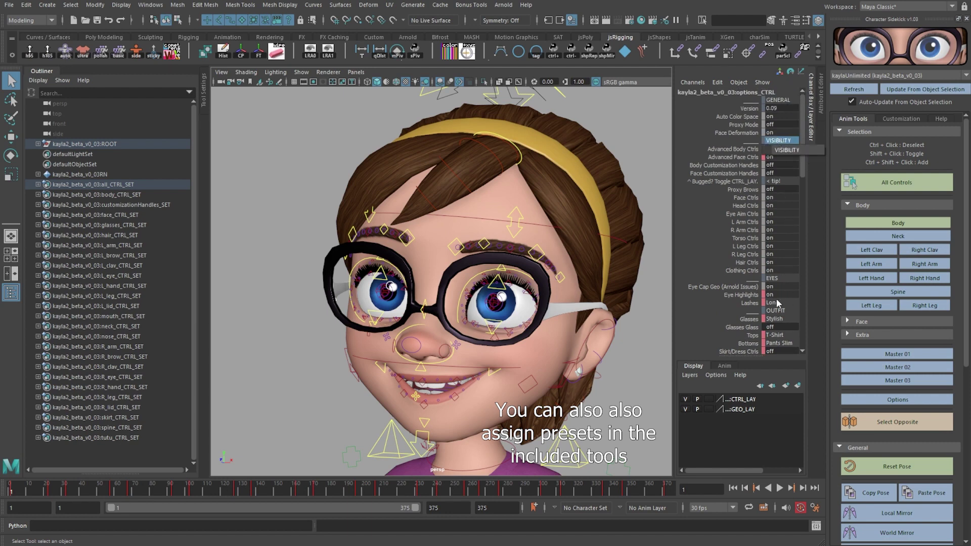
{"action": "left_click", "coordinate": [754, 278]}
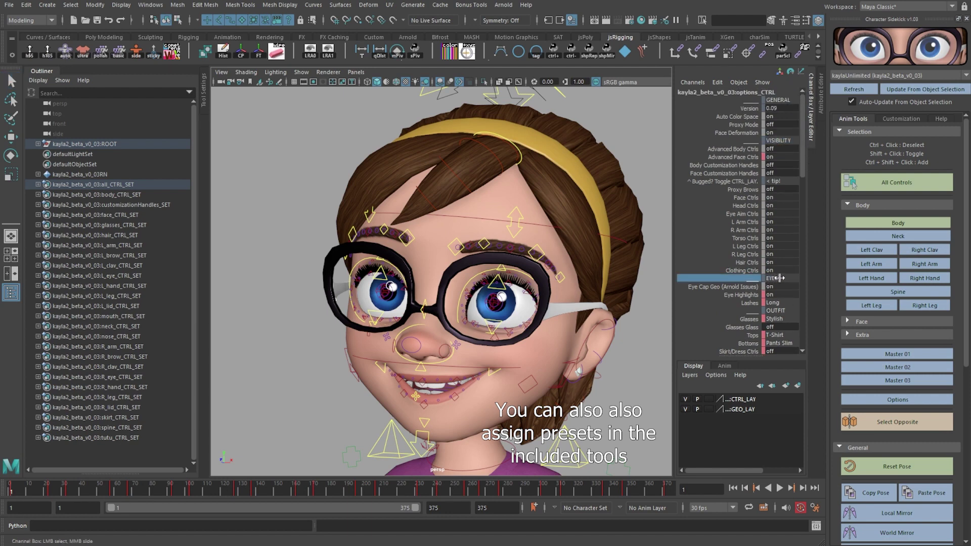
{"action": "mouse_move", "coordinate": [802, 124]}
{"action": "left_mouse_down"}
{"action": "mouse_move", "coordinate": [804, 191]}
{"action": "mouse_move", "coordinate": [804, 118]}
{"action": "left_mouse_up"}
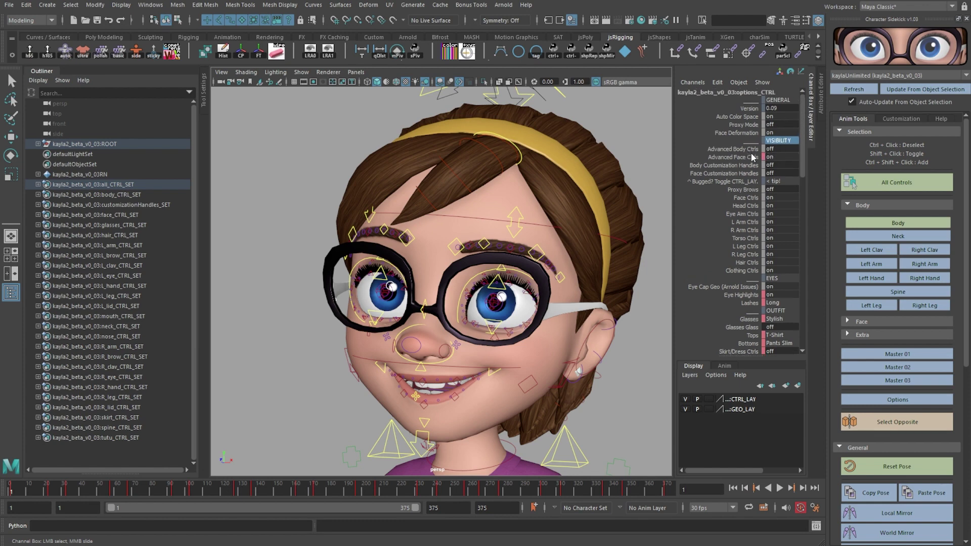
Switch both Advanced Body Ctrls and Advanced Face Ctrls on for the rig.
{"action": "left_click_drag", "start_coordinate": [743, 150], "coordinate": [742, 157]}
{"action": "middle_click_drag", "start_coordinate": [629, 214], "coordinate": [630, 215]}
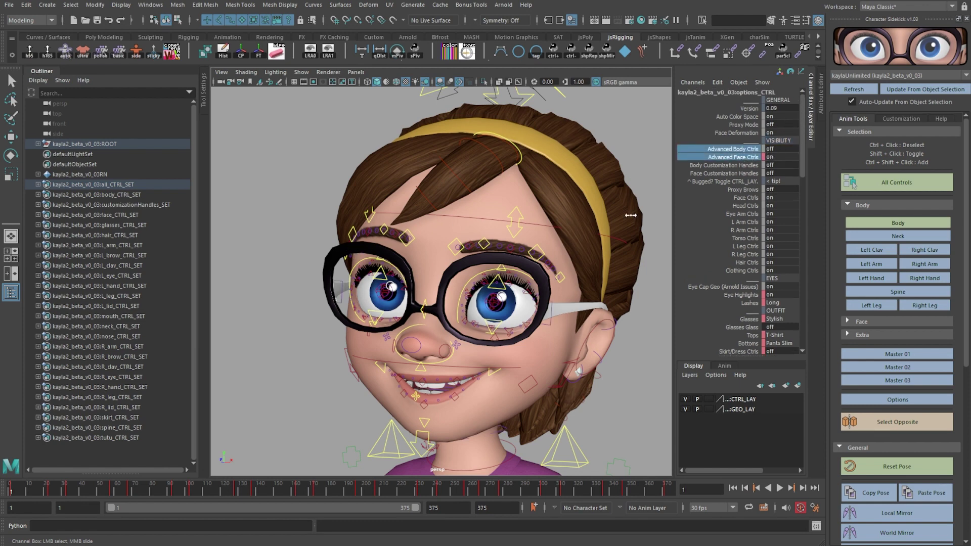
{"action": "middle_click_drag", "start_coordinate": [564, 261], "coordinate": [311, 288]}
{"action": "middle_click_drag", "start_coordinate": [368, 312], "coordinate": [609, 259]}
Turn on Body Customization Handles and Face Customization Handles, and check the viewport's Handles display filter.
{"action": "left_click_drag", "start_coordinate": [718, 166], "coordinate": [698, 172]}
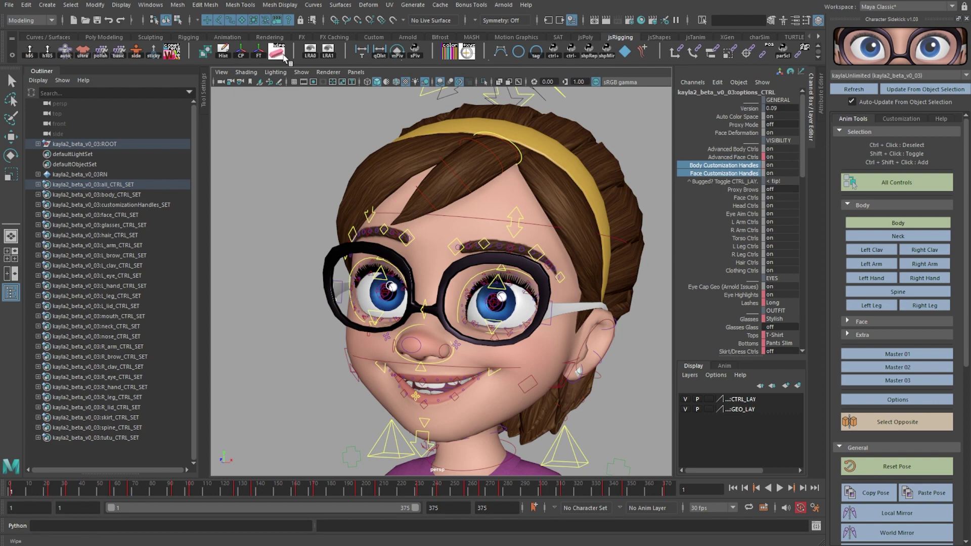
{"action": "left_click", "coordinate": [301, 72]}
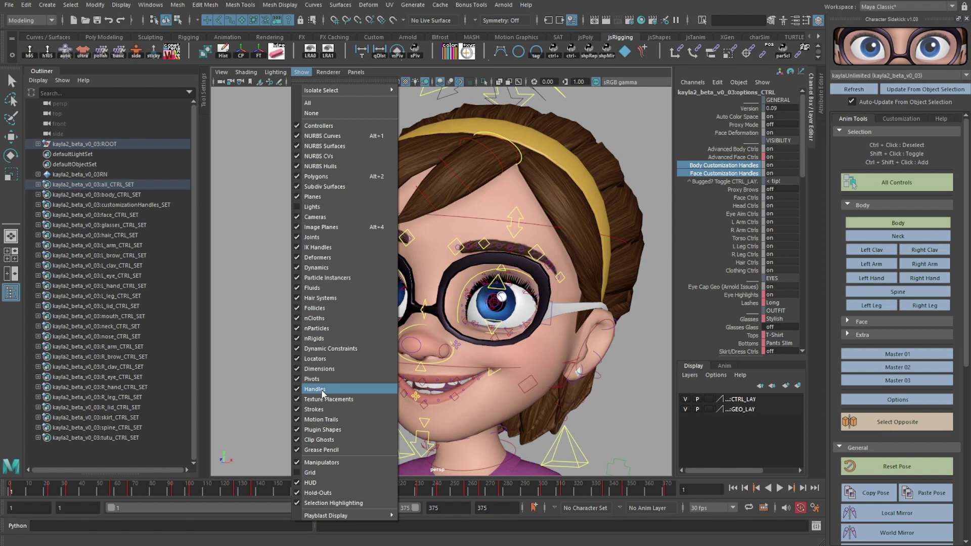
{"action": "left_click", "coordinate": [283, 72]}
{"action": "scroll", "coordinate": [464, 198], "scroll_direction": "down", "scroll_amount": 4}
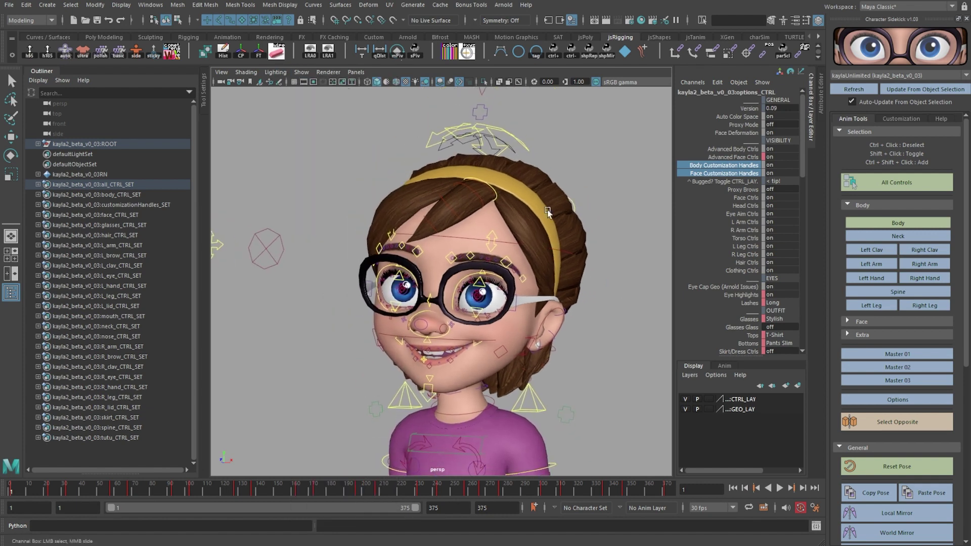
Box-select the customization handles around the head and face, then clear the selection.
{"action": "key", "text": "q"}
{"action": "left_click_drag", "start_coordinate": [604, 169], "coordinate": [456, 308]}
{"action": "left_click", "coordinate": [618, 183]}
{"action": "middle_click_drag", "start_coordinate": [582, 253], "coordinate": [563, 182], "text": "alt"}
{"action": "left_click_drag", "start_coordinate": [563, 182], "coordinate": [510, 294], "text": "alt"}
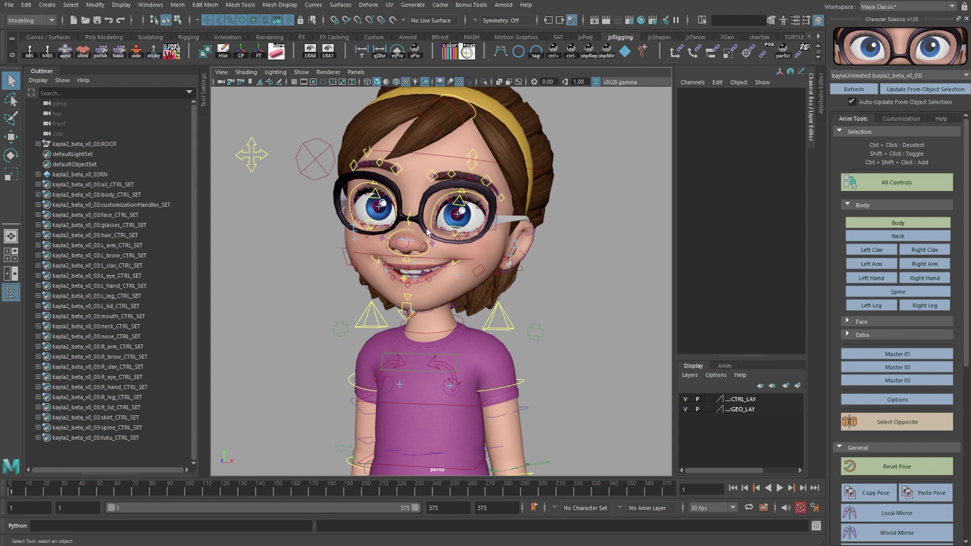
Select individual face customization handles, ending with the lower left ear handle, then deselect everything.
{"action": "middle_click_drag", "start_coordinate": [427, 228], "coordinate": [439, 237], "text": "alt"}
{"action": "left_click", "coordinate": [423, 248]}
{"action": "left_click", "coordinate": [428, 287]}
{"action": "left_click_drag", "start_coordinate": [517, 240], "coordinate": [537, 267]}
{"action": "left_click", "coordinate": [574, 237]}
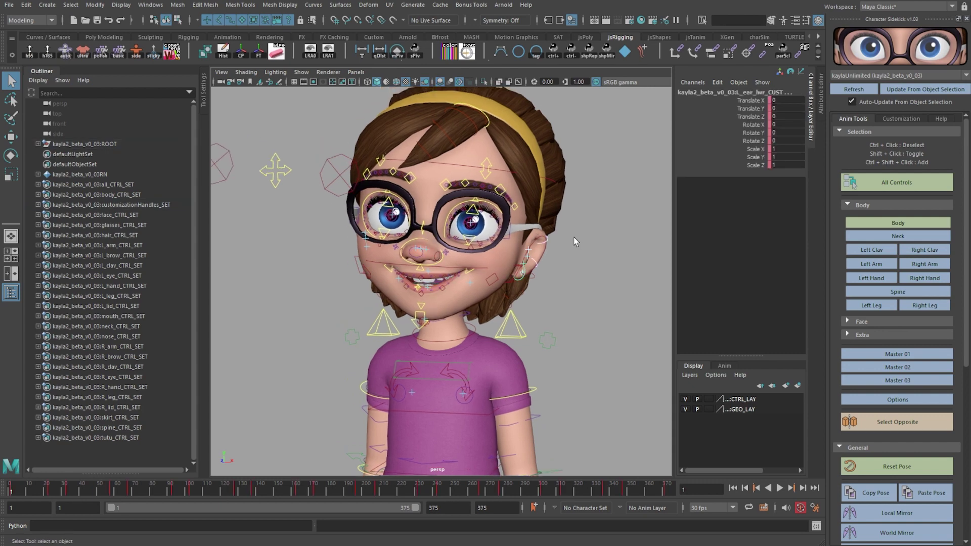
{"action": "left_click", "coordinate": [574, 237]}
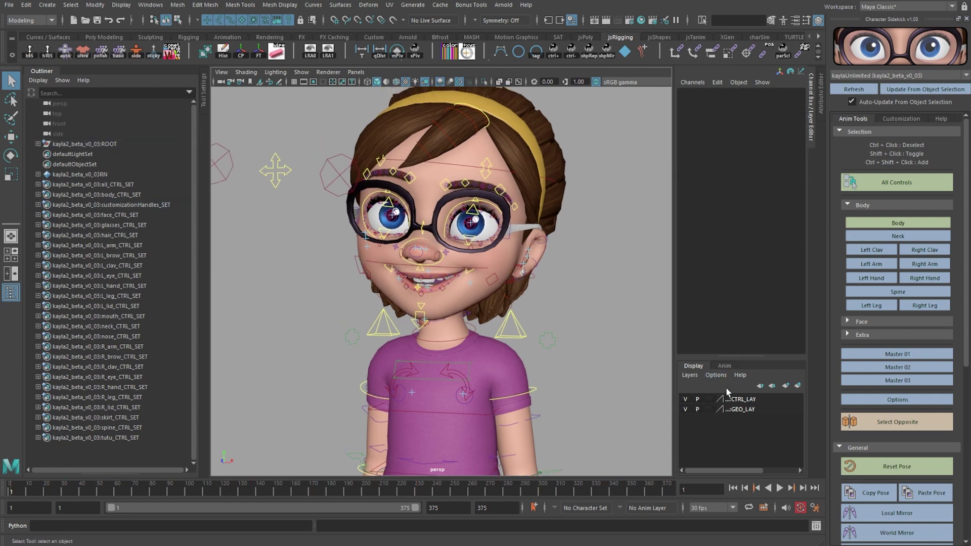
Hide the CTRL_LAY layer to view the character without rig controls, then show the layer again.
{"action": "left_click", "coordinate": [685, 398]}
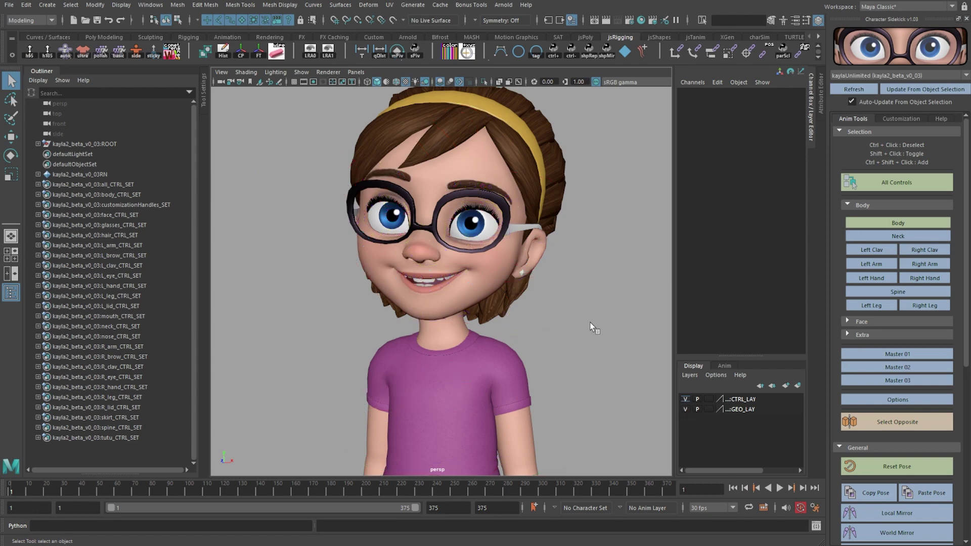
{"action": "left_click_drag", "start_coordinate": [571, 314], "coordinate": [475, 289], "text": "alt"}
{"action": "right_click_drag", "start_coordinate": [394, 283], "coordinate": [449, 269], "text": "alt"}
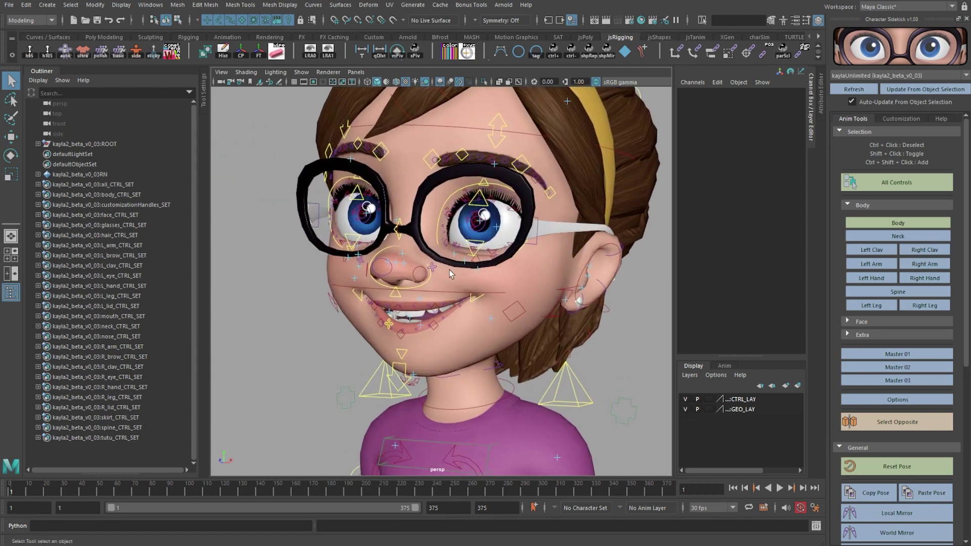
Select the upper teeth customization handle for moving, inspect it from the side of the head, then deselect it.
{"action": "left_click_drag", "start_coordinate": [449, 269], "coordinate": [436, 273], "text": "alt"}
{"action": "right_click_drag", "start_coordinate": [436, 273], "coordinate": [461, 248], "text": "alt"}
{"action": "left_click", "coordinate": [477, 289]}
{"action": "key", "text": "w"}
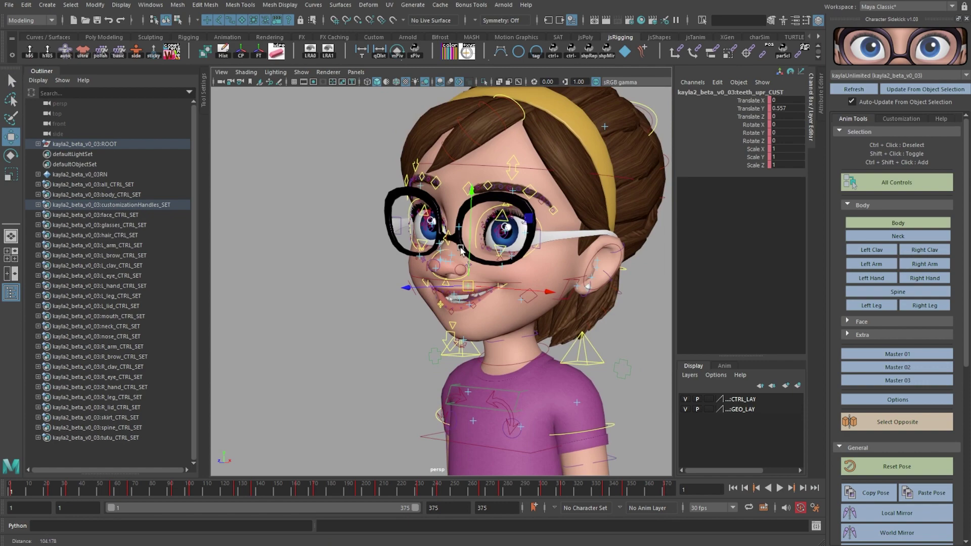
{"action": "left_click_drag", "start_coordinate": [461, 249], "coordinate": [449, 231], "text": "alt"}
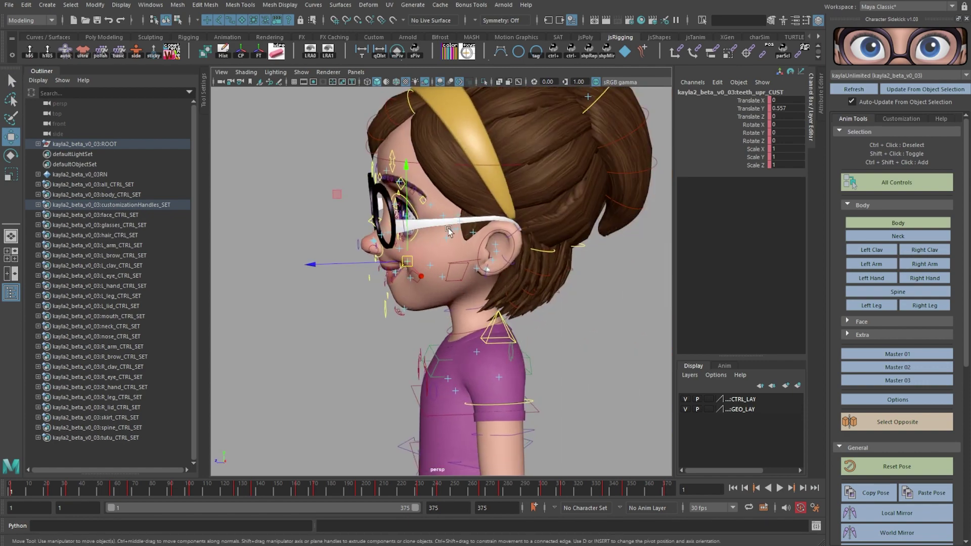
{"action": "mouse_move", "coordinate": [449, 231]}
{"action": "right_mouse_down", "text": "alt"}
{"action": "mouse_move", "coordinate": [548, 221]}
{"action": "mouse_move", "coordinate": [445, 238]}
{"action": "right_mouse_up", "text": "alt"}
{"action": "left_click_drag", "start_coordinate": [445, 238], "coordinate": [498, 234], "text": "alt"}
{"action": "right_click_drag", "start_coordinate": [498, 234], "coordinate": [521, 232], "text": "alt"}
{"action": "left_click_drag", "start_coordinate": [480, 233], "coordinate": [510, 231], "text": "alt"}
{"action": "left_click", "coordinate": [510, 231]}
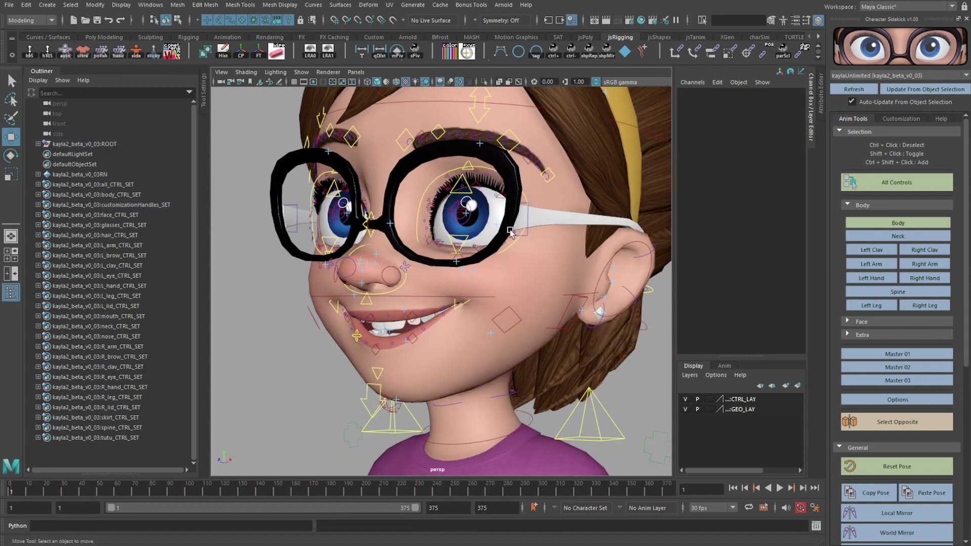
Try moving and uniformly scaling the left eye socket animation control, then undo both changes.
{"action": "left_click", "coordinate": [520, 241]}
{"action": "key", "text": "r"}
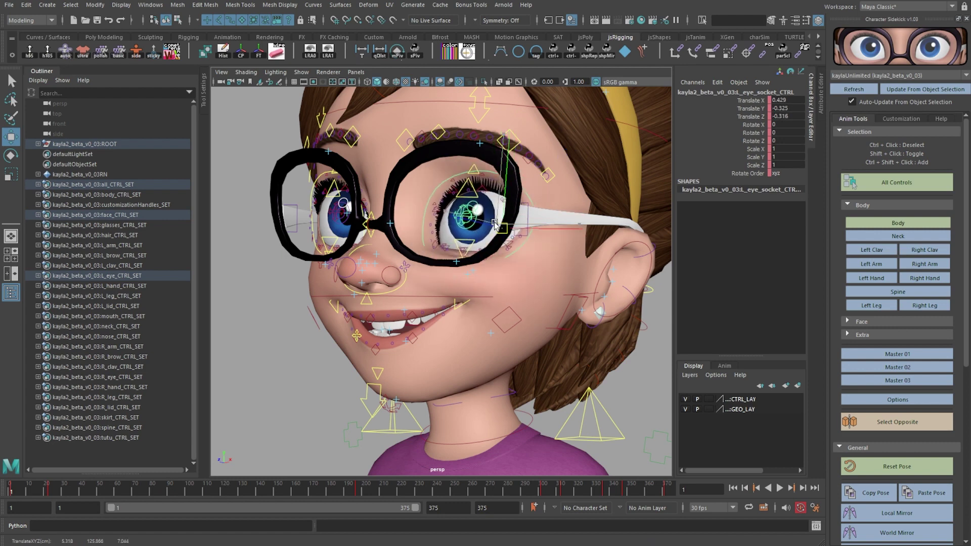
{"action": "left_click_drag", "start_coordinate": [497, 225], "coordinate": [472, 232]}
{"action": "key", "text": "ctrl+z"}
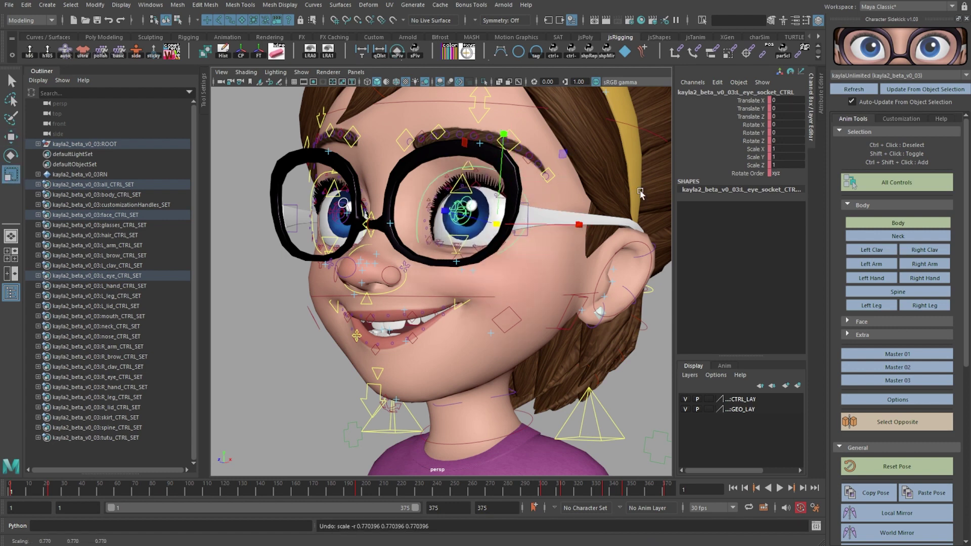
Try moving and scaling the left eye socket customization handle, then undo both changes.
{"action": "scroll", "coordinate": [488, 223], "scroll_direction": "up", "scroll_amount": 5}
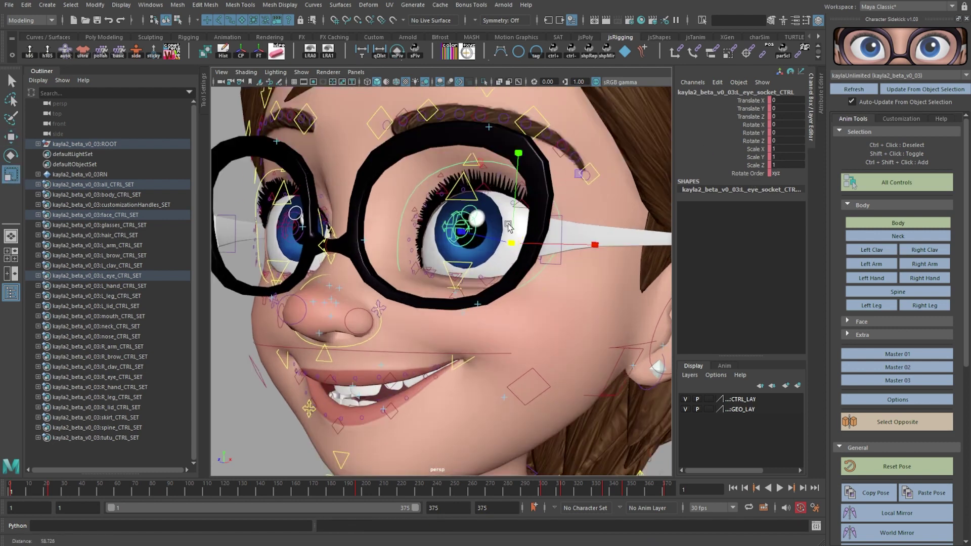
{"action": "scroll", "coordinate": [536, 233], "scroll_direction": "down", "scroll_amount": 3}
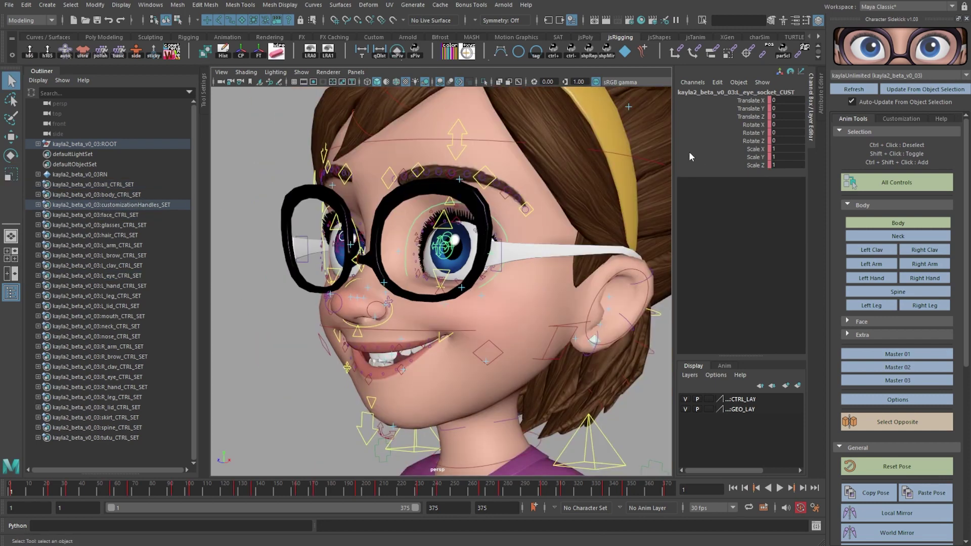
{"action": "key", "text": "w"}
{"action": "left_click_drag", "start_coordinate": [526, 249], "coordinate": [469, 256], "text": "alt"}
{"action": "key", "text": "ctrl+z"}
{"action": "key", "text": "r"}
{"action": "key", "text": "ctrl+z"}
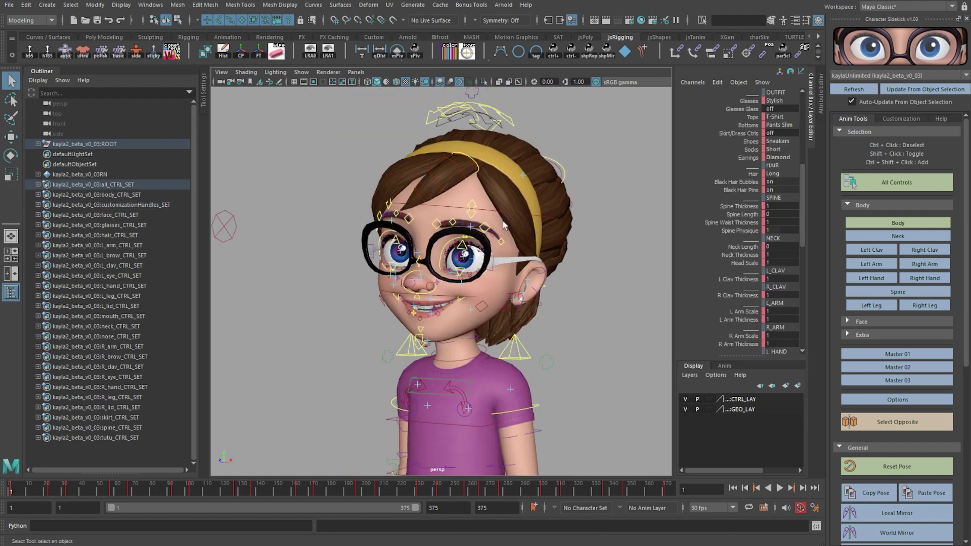
Try adjusting Spine Thickness on the options control with the whole torso in view, then undo the change.
{"action": "scroll", "coordinate": [501, 223], "scroll_direction": "up", "scroll_amount": 1}
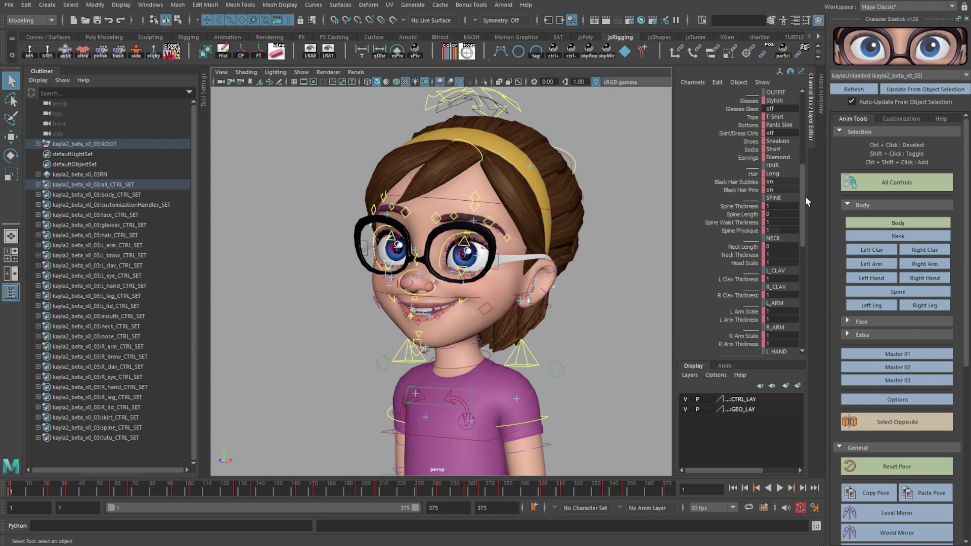
{"action": "left_click_drag", "start_coordinate": [802, 192], "coordinate": [801, 190]}
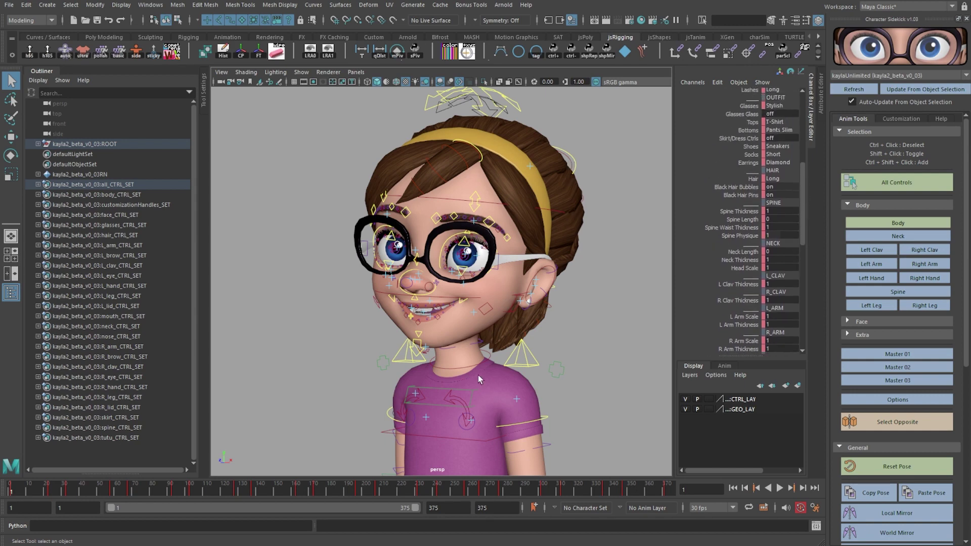
{"action": "left_click", "coordinate": [741, 211]}
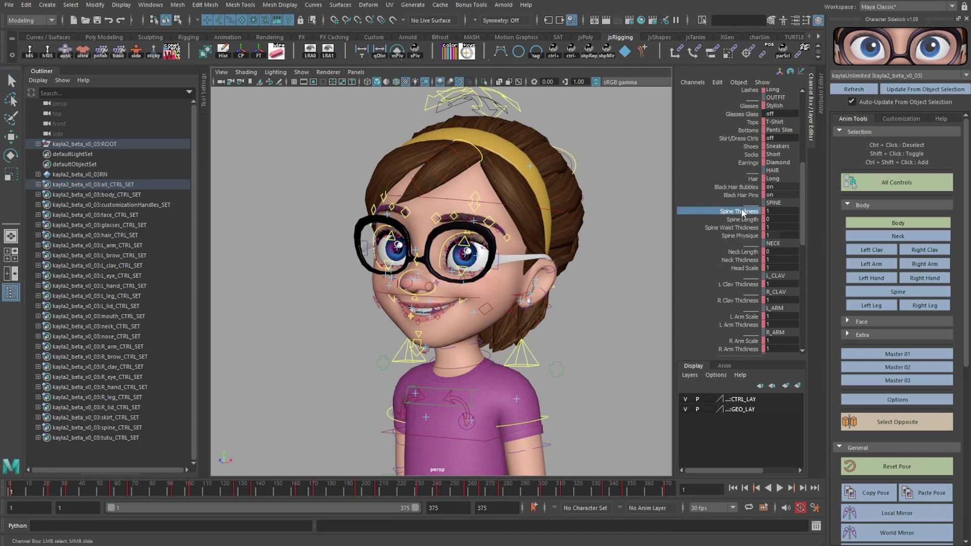
{"action": "right_click_drag", "start_coordinate": [551, 273], "coordinate": [499, 283], "text": "alt"}
{"action": "middle_click_drag", "start_coordinate": [498, 284], "coordinate": [500, 208], "text": "alt"}
{"action": "left_click_drag", "start_coordinate": [501, 207], "coordinate": [512, 207], "text": "alt"}
{"action": "middle_click_drag", "start_coordinate": [511, 207], "coordinate": [540, 202]}
{"action": "key", "text": "ctrl+z"}
Try adjusting the character's Spine Length, then undo the change.
{"action": "left_click", "coordinate": [747, 221]}
{"action": "middle_click_drag", "start_coordinate": [568, 262], "coordinate": [753, 221]}
{"action": "key", "text": "ctrl+z"}
Try adjusting Spine Waist Thickness and Spine Physique on the options control, undoing each change.
{"action": "left_click", "coordinate": [722, 228]}
{"action": "middle_click_drag", "start_coordinate": [562, 272], "coordinate": [491, 280]}
{"action": "key", "text": "ctrl+z"}
{"action": "left_click", "coordinate": [739, 236]}
{"action": "key", "text": "ctrl+z"}
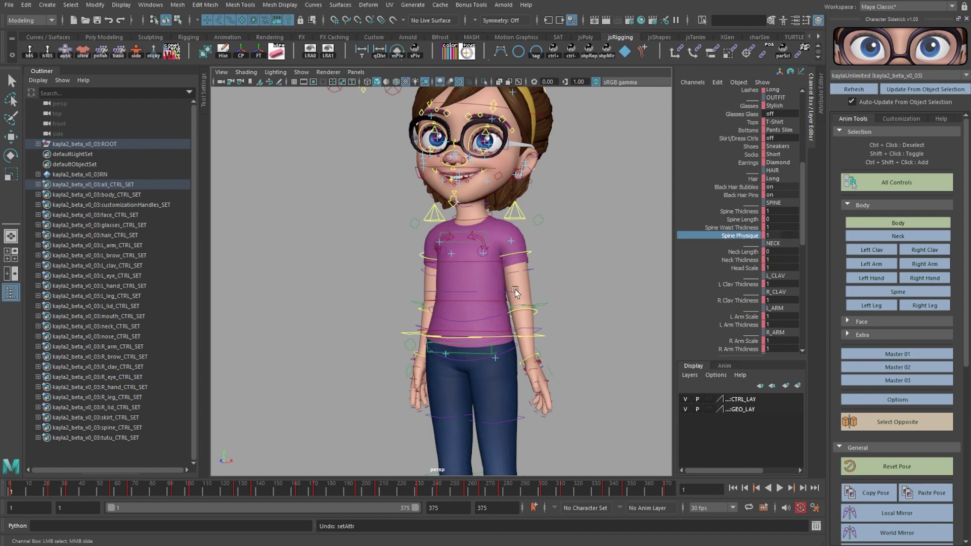
Try adjusting the Breath attribute on the chest's spine IK tip control, then undo the change and the selection.
{"action": "key", "text": "q"}
{"action": "left_click", "coordinate": [482, 228]}
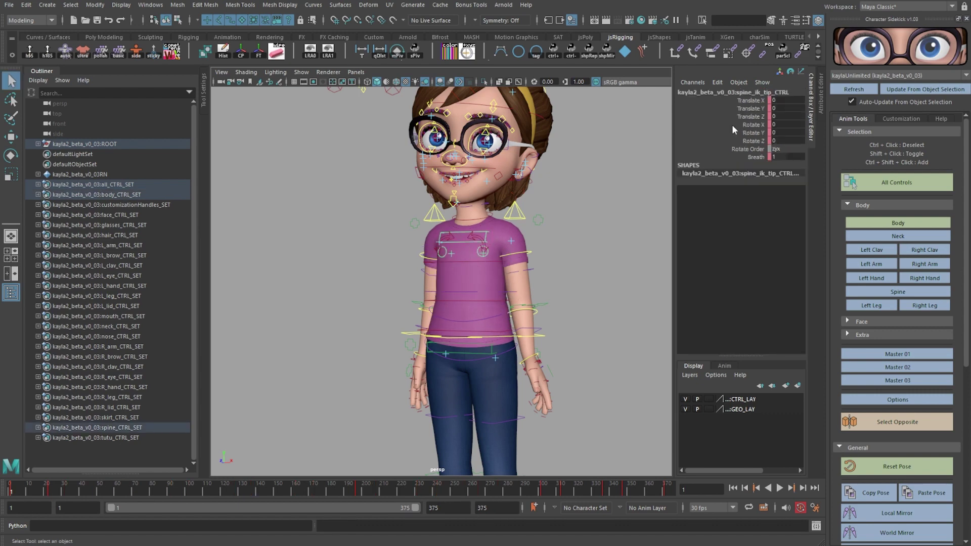
{"action": "left_click", "coordinate": [753, 158]}
{"action": "mouse_move", "coordinate": [561, 204]}
{"action": "middle_mouse_down"}
{"action": "mouse_move", "coordinate": [586, 204]}
{"action": "mouse_move", "coordinate": [560, 204]}
{"action": "middle_mouse_up"}
{"action": "key", "text": "ctrl+z"}
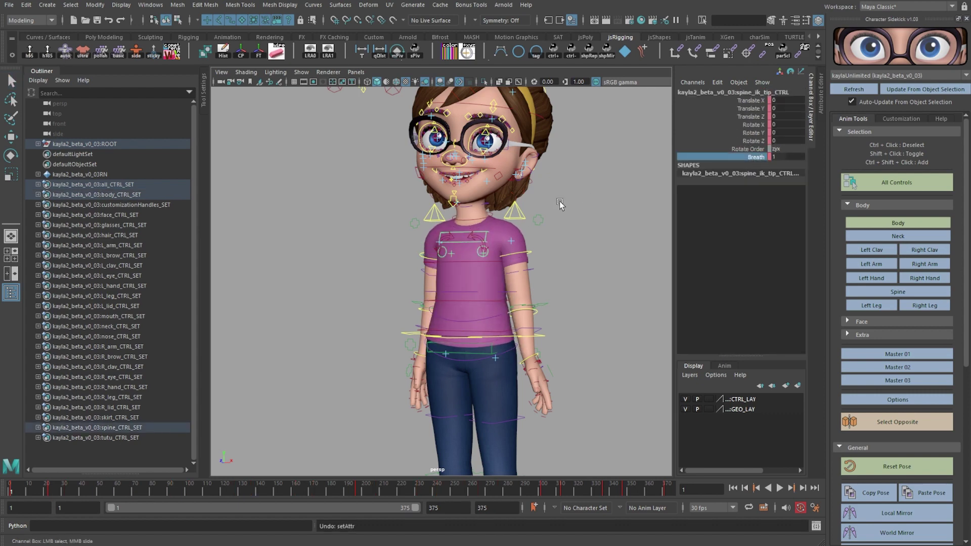
{"action": "key", "text": "ctrl+z"}
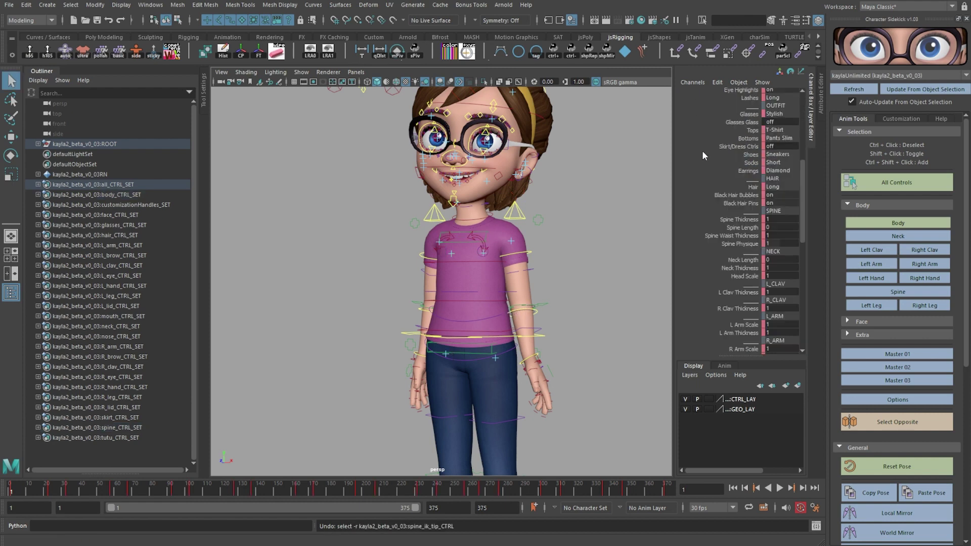
Try adjusting Neck Length and Neck Thickness on the options control, undoing each change.
{"action": "left_click", "coordinate": [751, 259]}
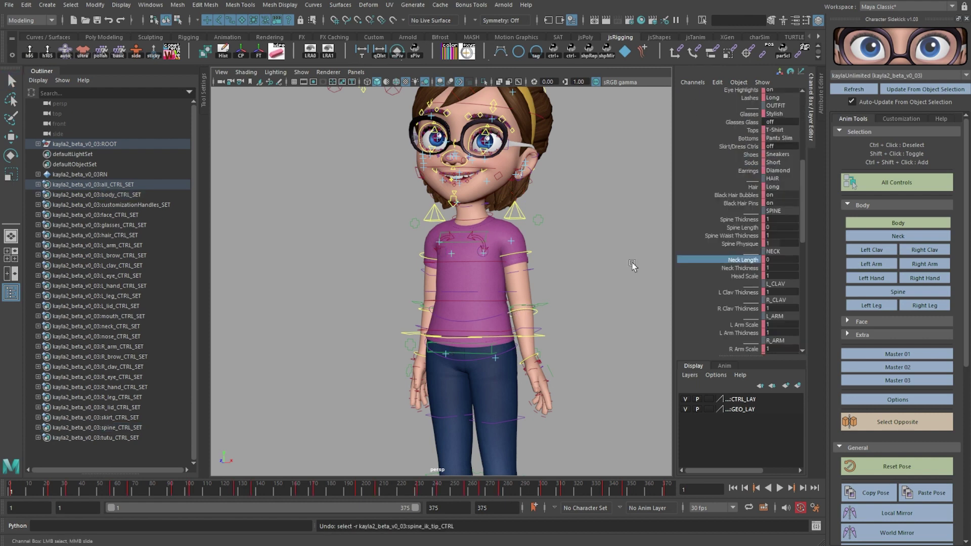
{"action": "middle_click_drag", "start_coordinate": [505, 281], "coordinate": [526, 281]}
{"action": "key", "text": "ctrl+z"}
{"action": "left_click", "coordinate": [748, 268]}
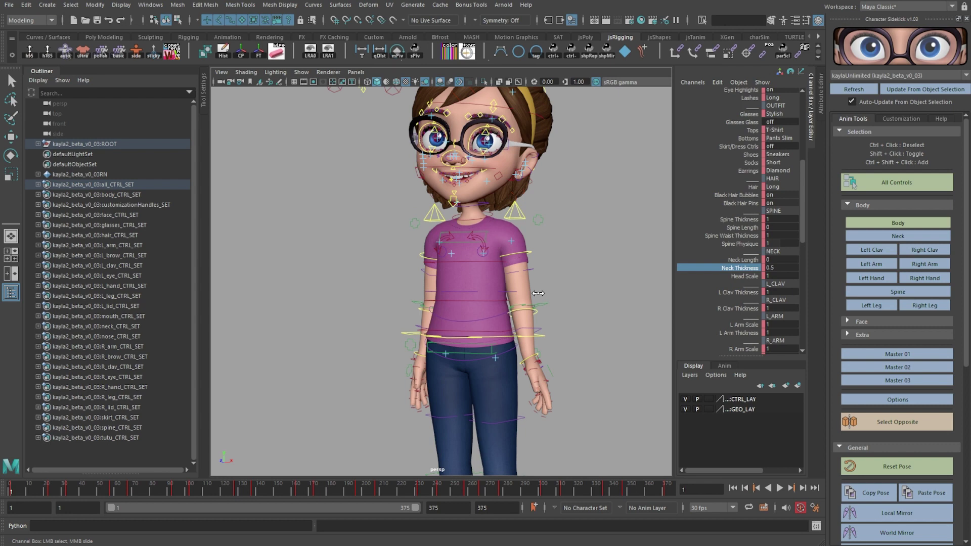
Try adjusting the left brow's Thickness on the options control, then undo the change.
{"action": "scroll", "coordinate": [758, 259], "scroll_direction": "down", "scroll_amount": 10}
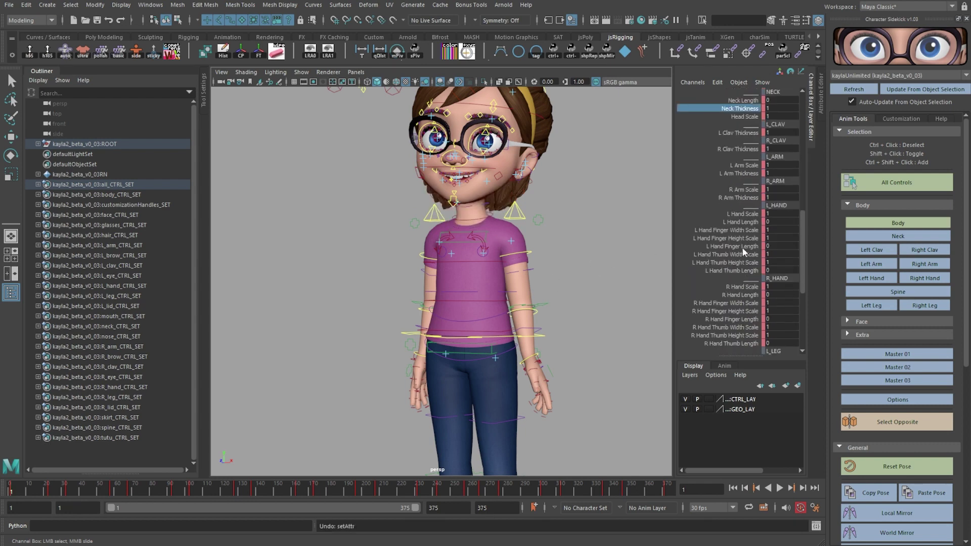
{"action": "left_click", "coordinate": [746, 269]}
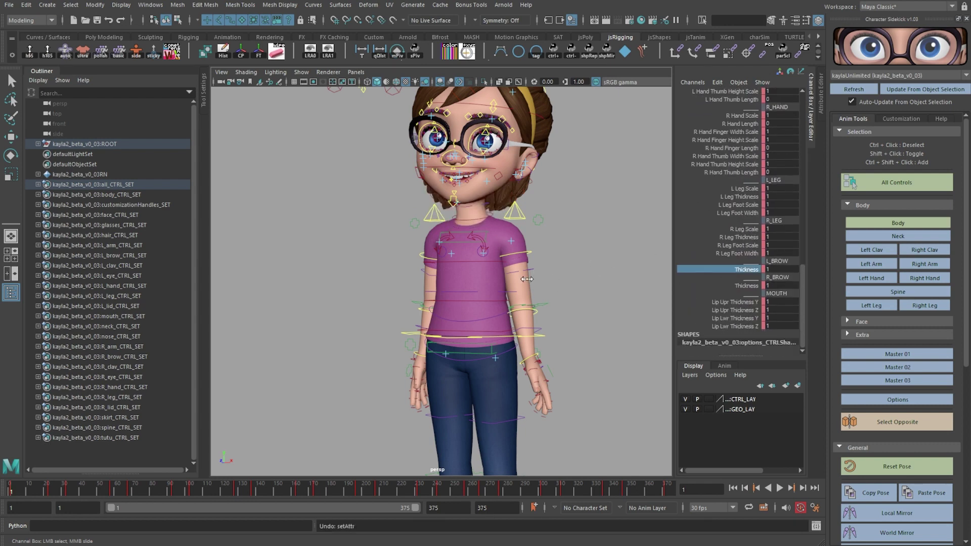
{"action": "middle_click_drag", "start_coordinate": [501, 276], "coordinate": [542, 275]}
{"action": "key", "text": "ctrl+z"}
Try adjusting the upper and lower lip thickness attributes together, then undo the change.
{"action": "left_click_drag", "start_coordinate": [746, 302], "coordinate": [745, 319]}
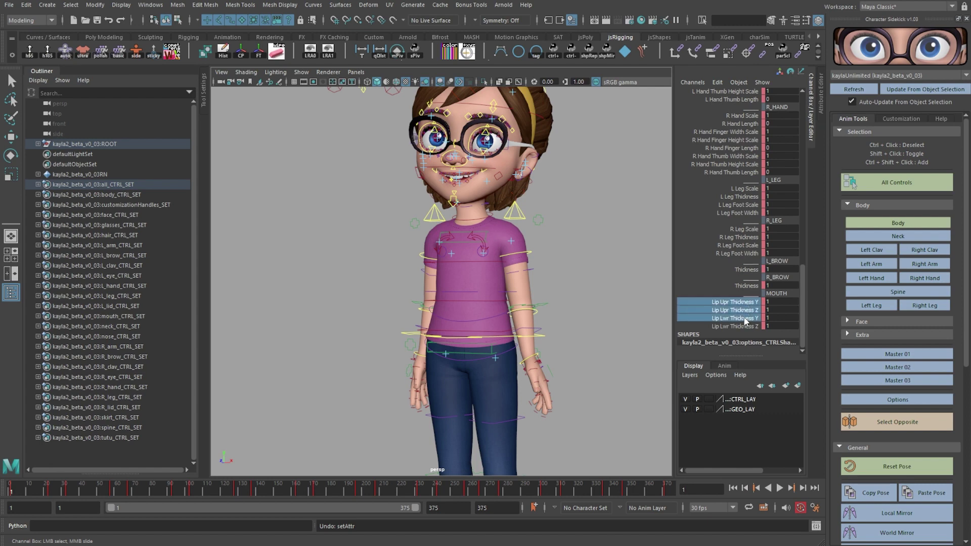
{"action": "middle_click_drag", "start_coordinate": [532, 323], "coordinate": [572, 309]}
{"action": "key", "text": "ctrl+z"}
Deselect everything, then reselect the gear-shaped options control on the ground at the character's feet.
{"action": "left_click", "coordinate": [585, 253]}
{"action": "right_click_drag", "start_coordinate": [563, 240], "coordinate": [523, 268], "text": "alt"}
{"action": "left_click_drag", "start_coordinate": [523, 268], "coordinate": [498, 359], "text": "alt"}
{"action": "left_click", "coordinate": [444, 444]}
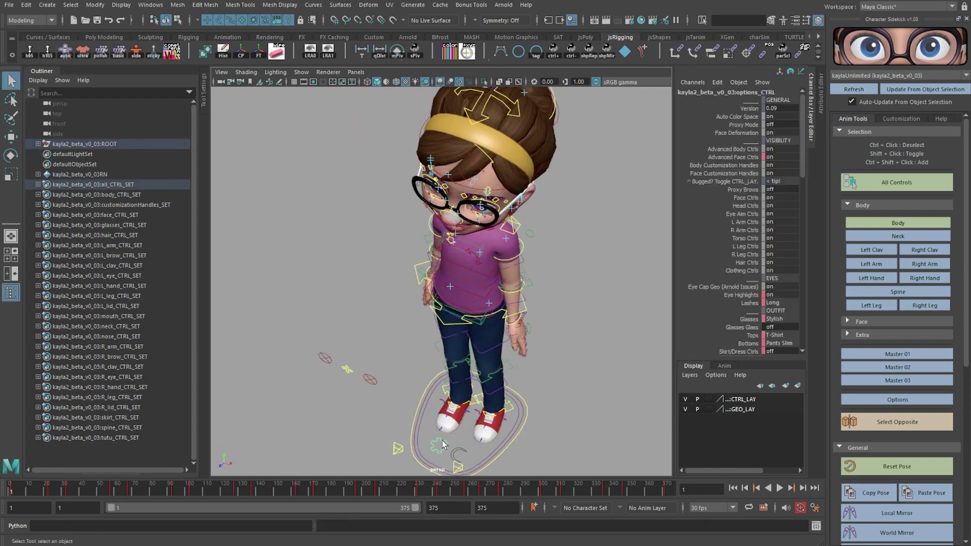
{"action": "left_click_drag", "start_coordinate": [444, 444], "coordinate": [456, 365], "text": "alt"}
{"action": "right_click_drag", "start_coordinate": [456, 365], "coordinate": [529, 323], "text": "alt"}
{"action": "left_click_drag", "start_coordinate": [529, 324], "coordinate": [502, 265], "text": "alt"}
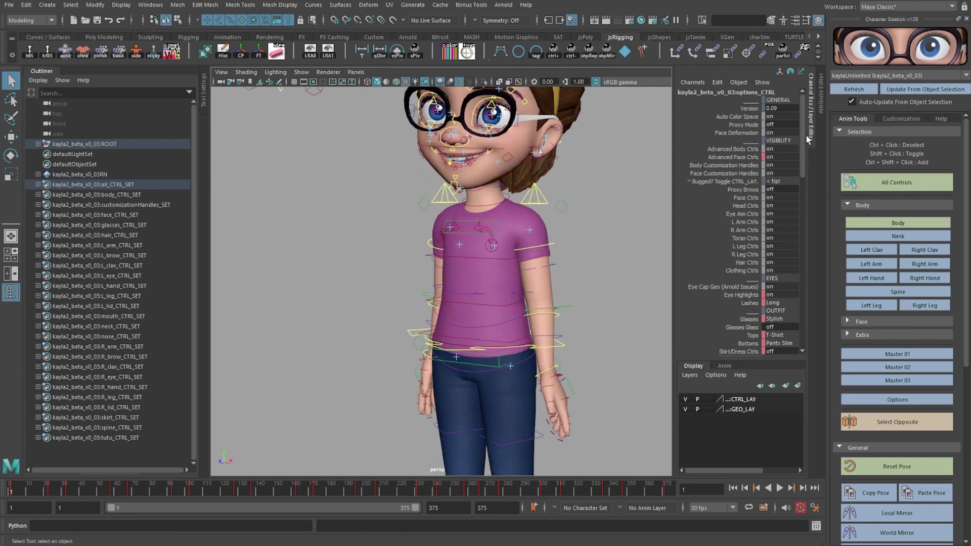
Try other Glasses styles from the outfit attributes on the options control, then undo the change.
{"action": "scroll", "coordinate": [804, 144], "scroll_direction": "down", "scroll_amount": 3}
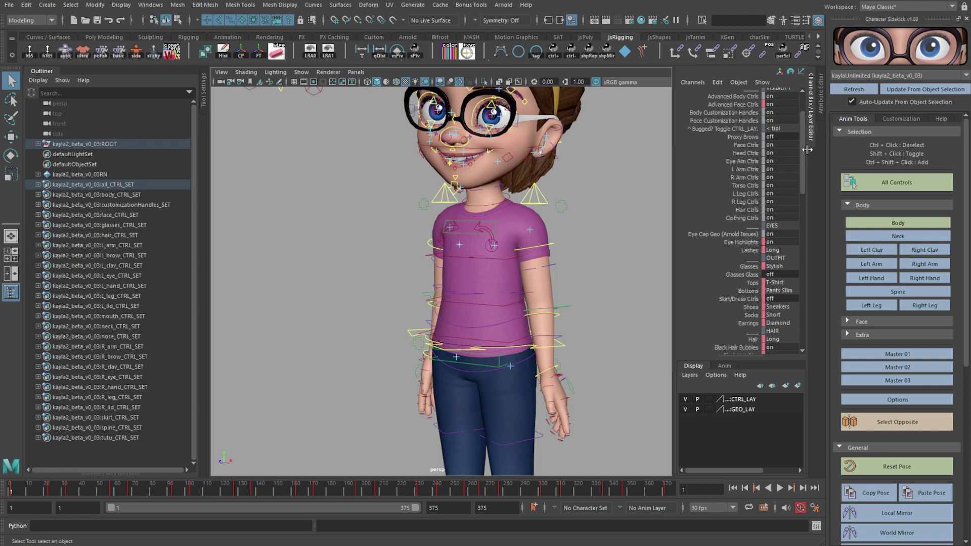
{"action": "scroll", "coordinate": [804, 152], "scroll_direction": "down", "scroll_amount": 5}
{"action": "left_click", "coordinate": [777, 181]}
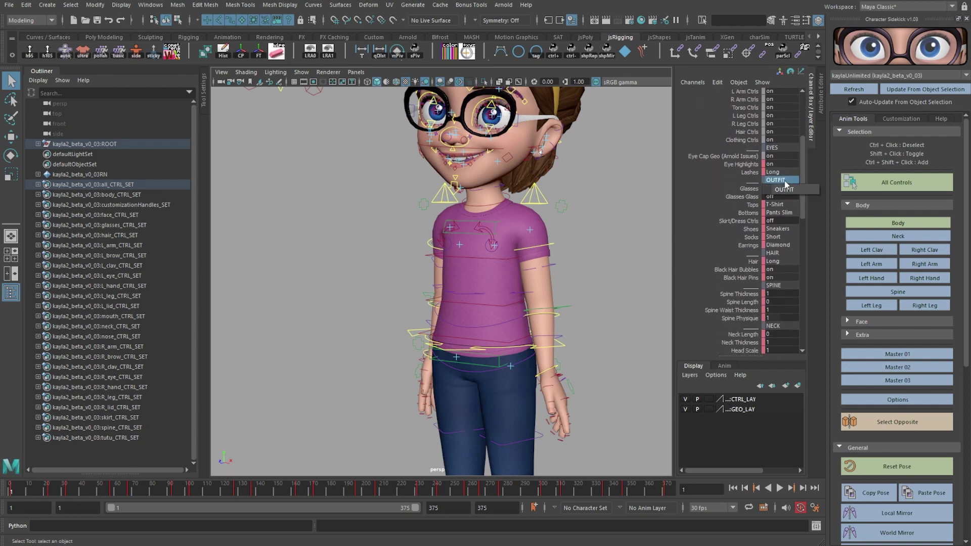
{"action": "left_click", "coordinate": [753, 188]}
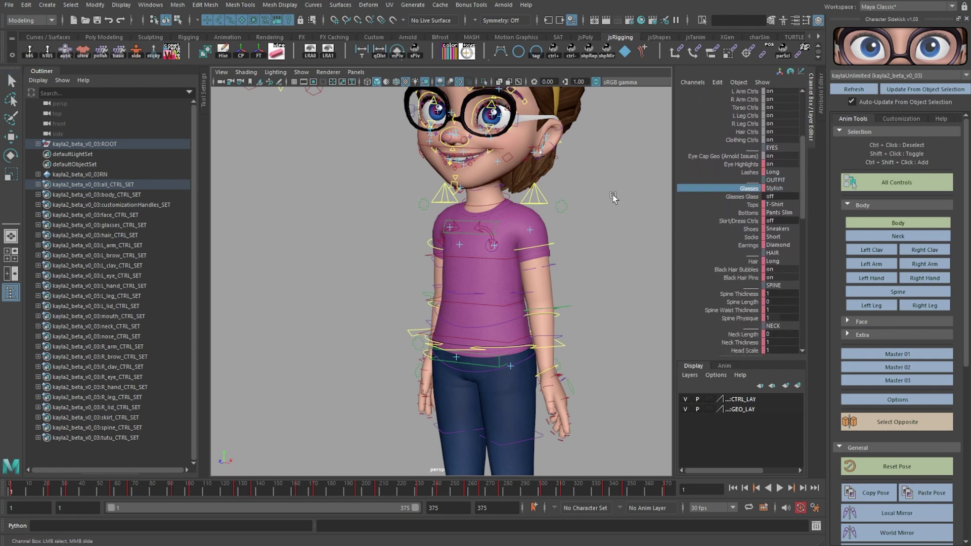
{"action": "middle_click_drag", "start_coordinate": [475, 193], "coordinate": [462, 289], "text": "alt"}
{"action": "left_click_drag", "start_coordinate": [462, 289], "coordinate": [468, 284], "text": "alt"}
{"action": "middle_click_drag", "start_coordinate": [488, 280], "coordinate": [540, 227]}
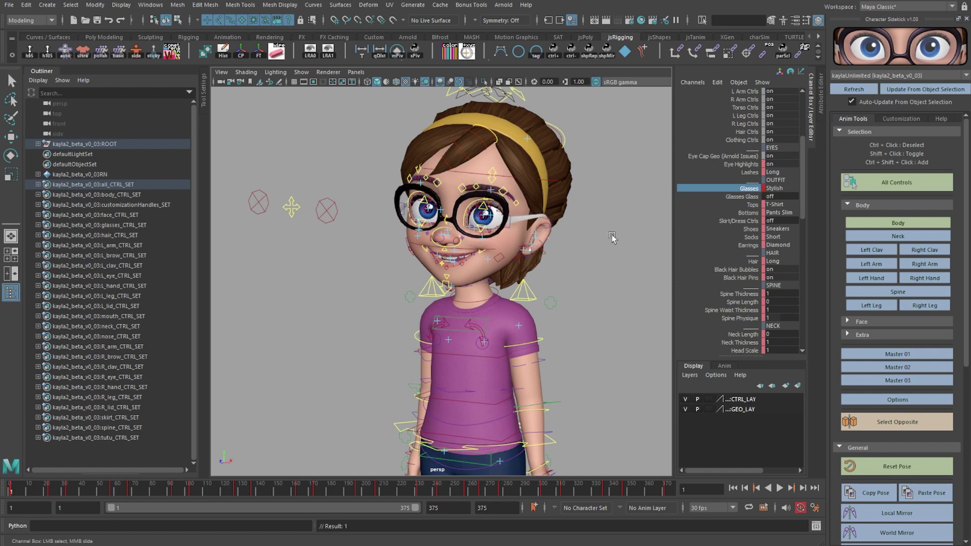
{"action": "middle_click_drag", "start_coordinate": [612, 237], "coordinate": [576, 226]}
{"action": "key", "text": "ctrl+z"}
Switch the Tops attribute through the bathing suit and skinned dress, ending on Dress Animate.
{"action": "left_click", "coordinate": [740, 197]}
{"action": "left_click_drag", "start_coordinate": [503, 225], "coordinate": [498, 214], "text": "alt"}
{"action": "right_click_drag", "start_coordinate": [450, 217], "coordinate": [526, 172], "text": "alt"}
{"action": "middle_click_drag", "start_coordinate": [527, 172], "coordinate": [493, 364], "text": "alt"}
{"action": "middle_click_drag", "start_coordinate": [485, 323], "coordinate": [552, 301]}
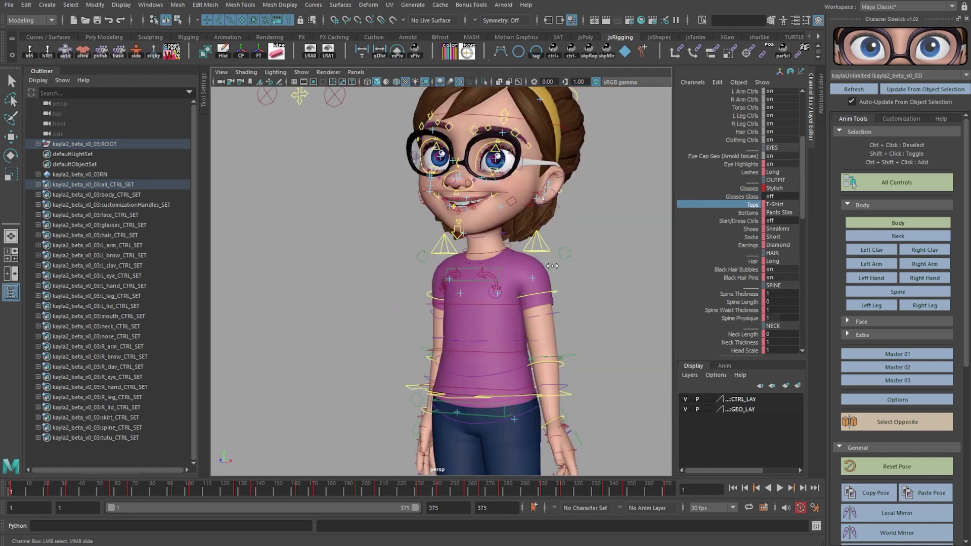
{"action": "middle_click_drag", "start_coordinate": [552, 266], "coordinate": [616, 257]}
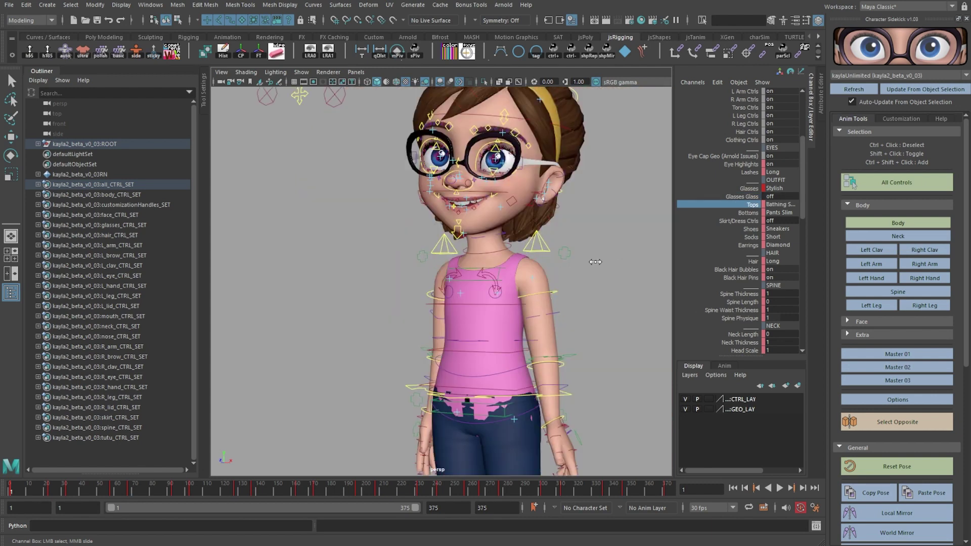
{"action": "middle_click_drag", "start_coordinate": [605, 296], "coordinate": [652, 286]}
{"action": "key", "text": "f"}
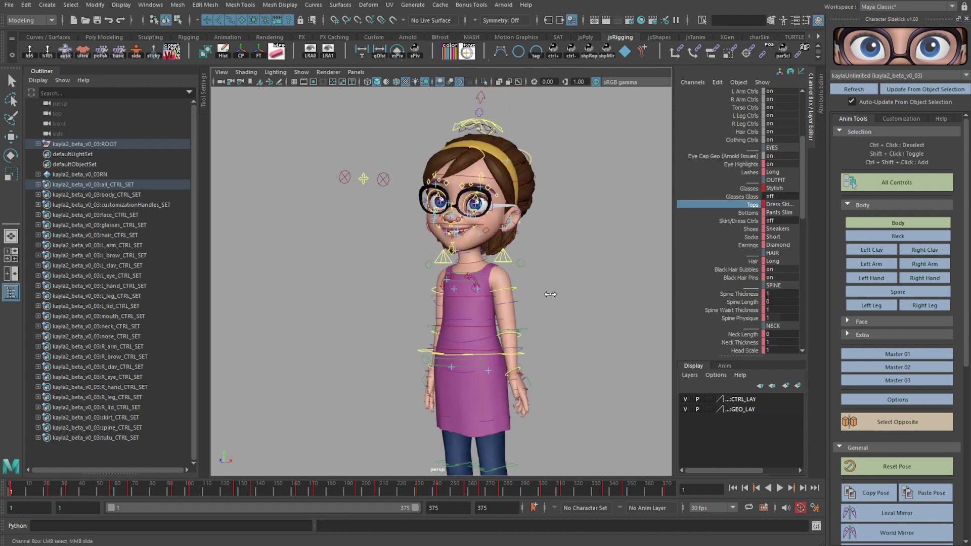
{"action": "middle_click_drag", "start_coordinate": [550, 293], "coordinate": [566, 293]}
{"action": "left_click", "coordinate": [788, 204]}
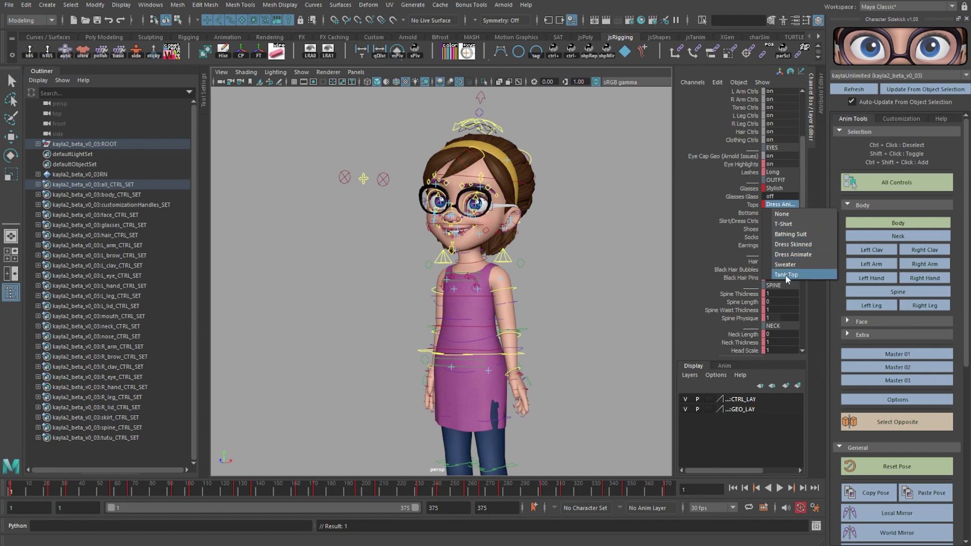
{"action": "left_click", "coordinate": [804, 256]}
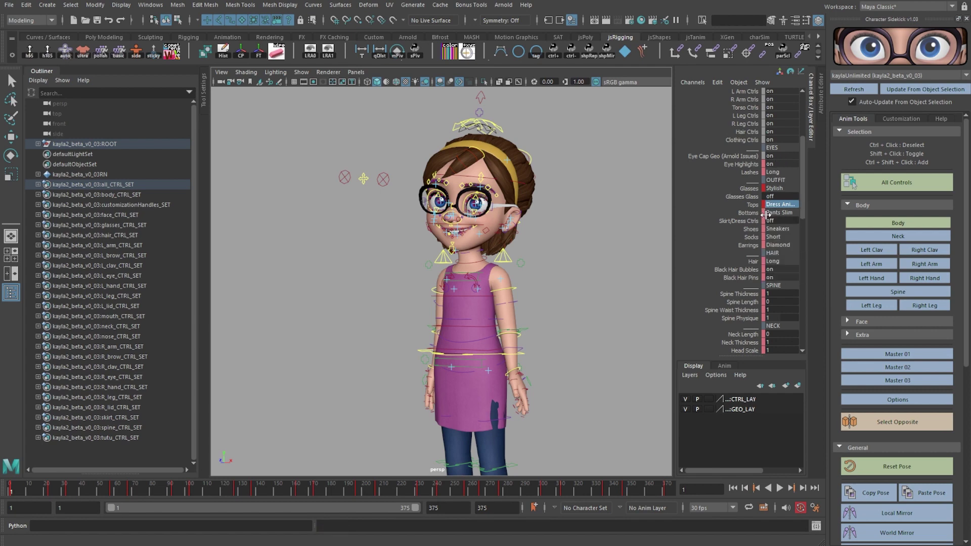
Turn on Skirt/Dress Ctrls and try rotating a control on the dress, then undo the rotation.
{"action": "left_click", "coordinate": [747, 223]}
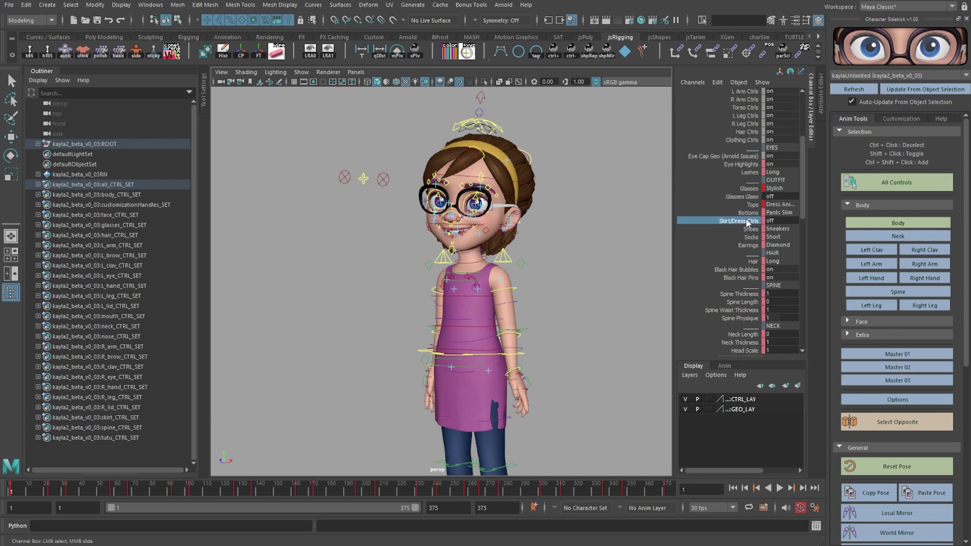
{"action": "middle_click_drag", "start_coordinate": [480, 303], "coordinate": [529, 375]}
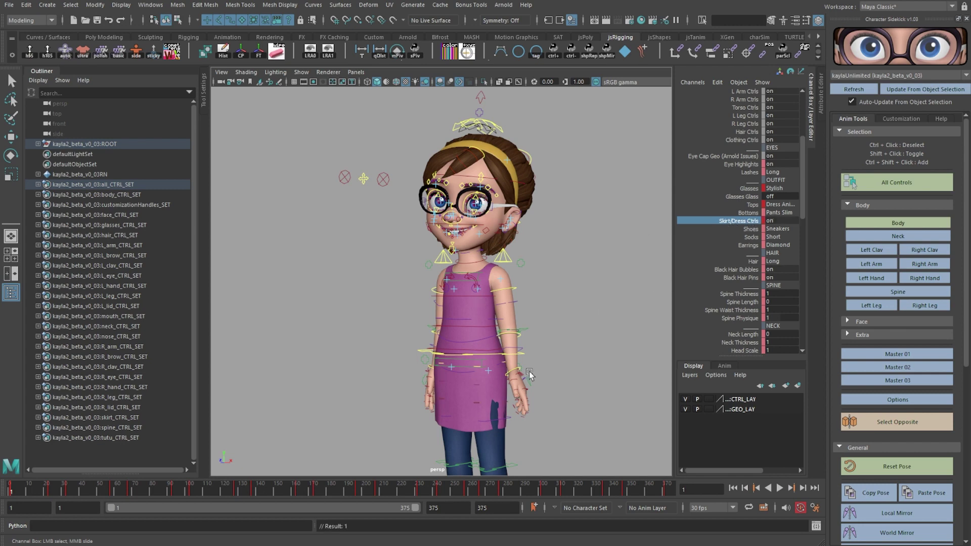
{"action": "left_click", "coordinate": [479, 383]}
{"action": "key", "text": "e"}
{"action": "left_click_drag", "start_coordinate": [485, 383], "coordinate": [516, 326]}
{"action": "key", "text": "ctrl+z"}
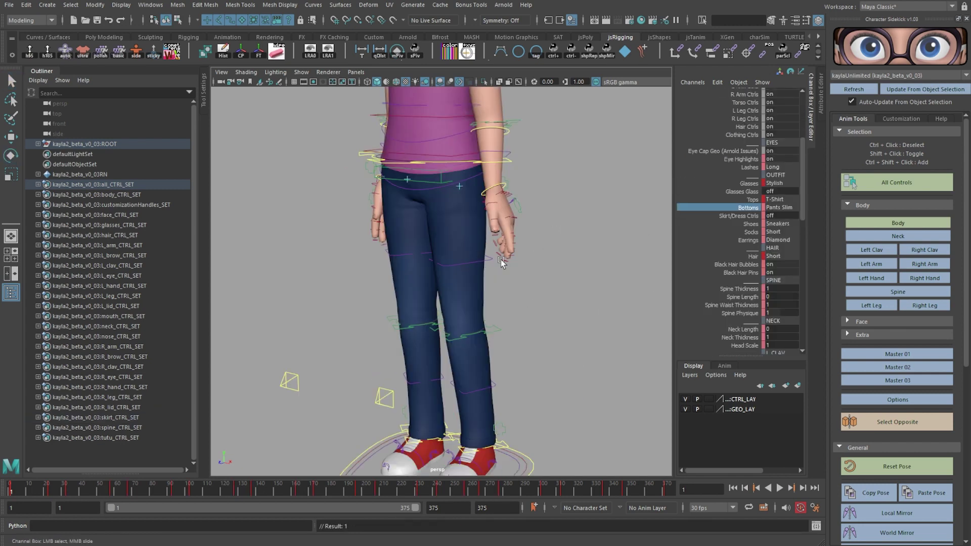
Switch the Bottoms attribute from slim pants through the pleated skirt to Tutu Skirt.
{"action": "middle_click_drag", "start_coordinate": [527, 257], "coordinate": [751, 227]}
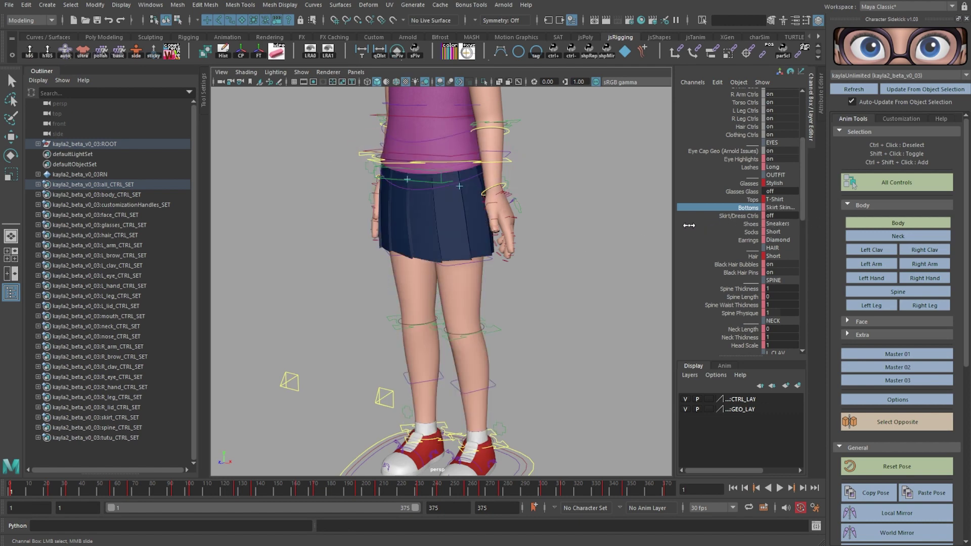
{"action": "middle_click_drag", "start_coordinate": [688, 226], "coordinate": [734, 220]}
{"action": "left_click_drag", "start_coordinate": [486, 197], "coordinate": [539, 195], "text": "alt"}
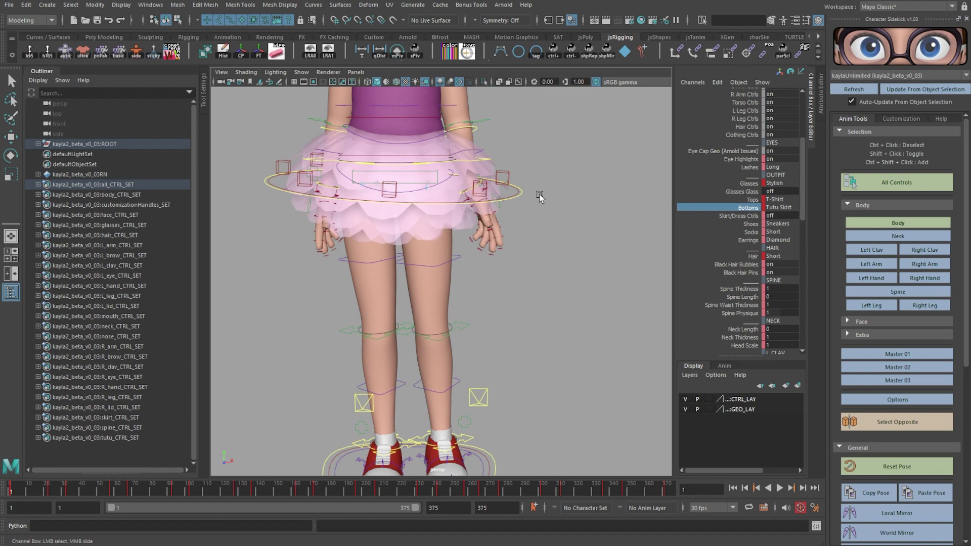
Try rotating the tutu's root control, then undo the rotation and the preceding changes.
{"action": "left_click", "coordinate": [519, 194]}
{"action": "key", "text": "e"}
{"action": "left_click_drag", "start_coordinate": [460, 178], "coordinate": [478, 187]}
{"action": "key", "text": "ctrl+z"}
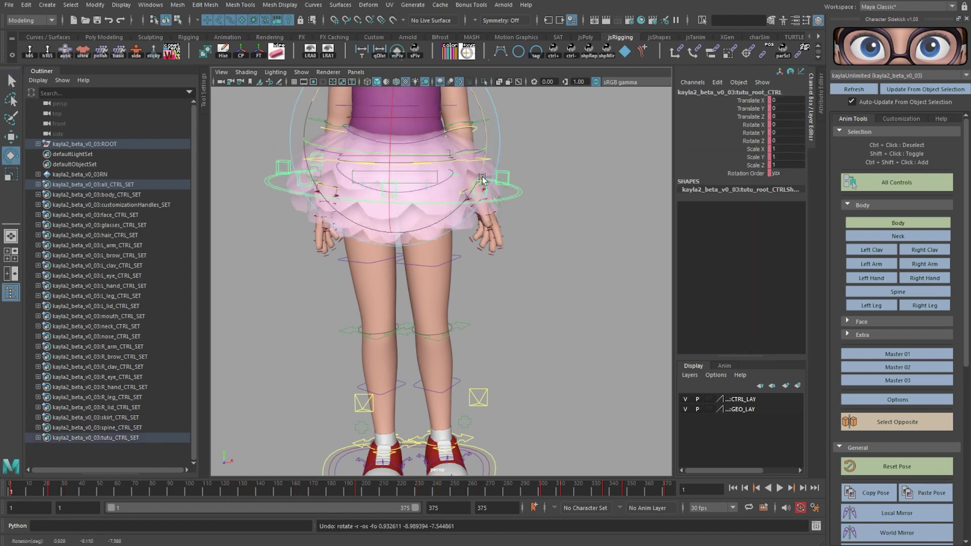
{"action": "key", "text": "q"}
{"action": "key", "text": "ctrl+z"}
{"action": "key", "text": "ctrl+z"}
{"action": "key", "text": "ctrl+z"}
{"action": "key", "text": "ctrl+z"}
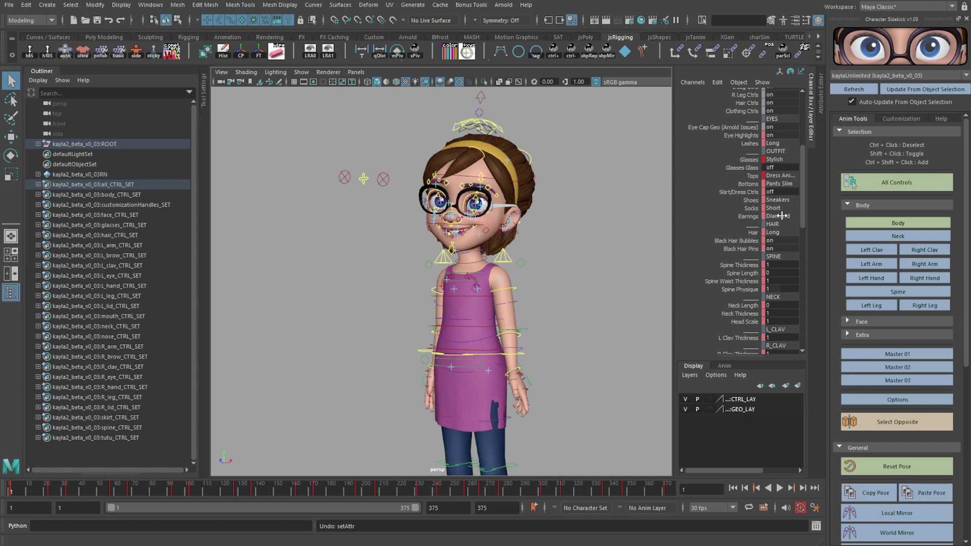
Try the Hoop option for Earrings with the ear in close view, then undo the change.
{"action": "middle_click_drag", "start_coordinate": [581, 238], "coordinate": [574, 306], "text": "alt"}
{"action": "right_click_drag", "start_coordinate": [574, 306], "coordinate": [617, 294], "text": "alt"}
{"action": "left_click_drag", "start_coordinate": [617, 295], "coordinate": [579, 297], "text": "alt"}
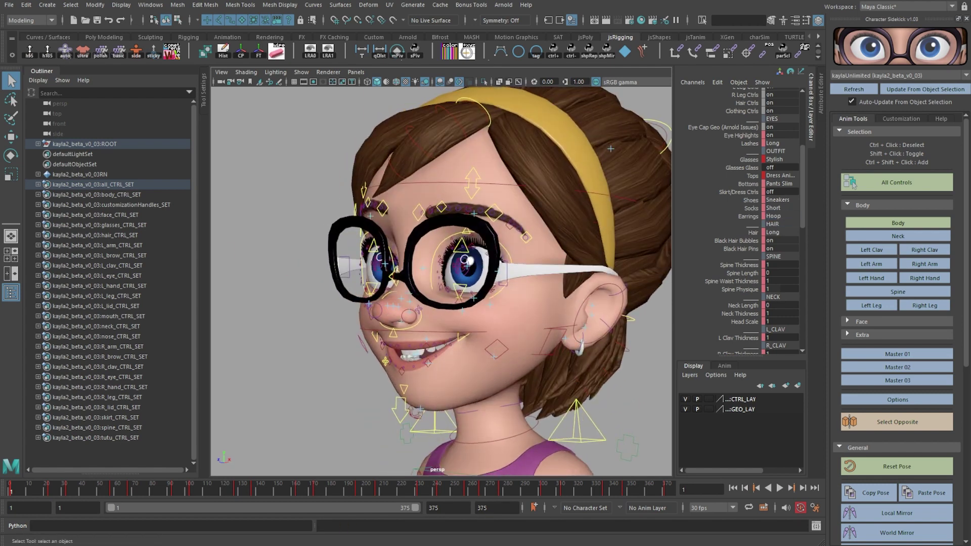
{"action": "key", "text": "ctrl+z"}
Switch the Hair attribute through Ponytail to Short and inspect the hairstyle from several angles.
{"action": "left_click", "coordinate": [752, 233]}
{"action": "right_click_drag", "start_coordinate": [536, 285], "coordinate": [474, 299], "text": "alt"}
{"action": "middle_click_drag", "start_coordinate": [485, 311], "coordinate": [532, 242]}
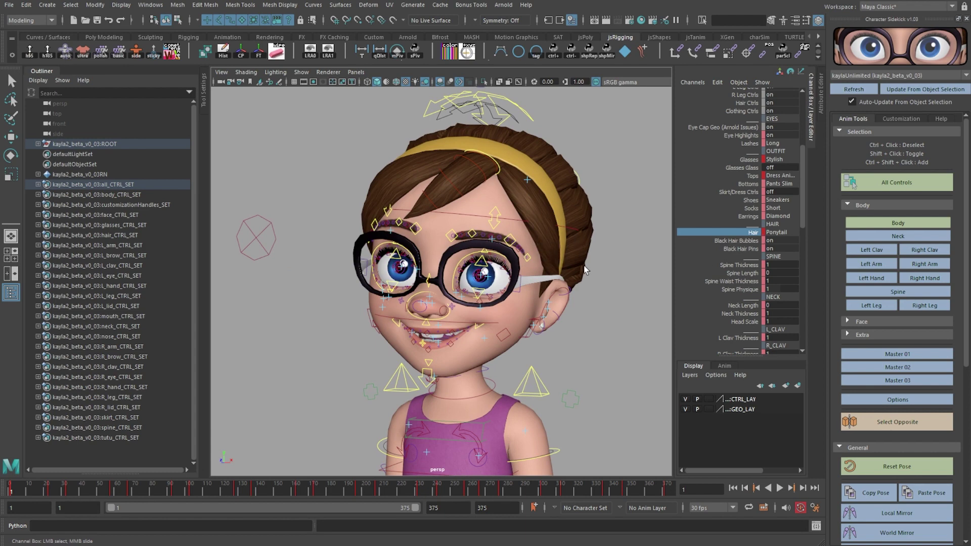
{"action": "middle_click_drag", "start_coordinate": [581, 269], "coordinate": [445, 289]}
{"action": "left_click_drag", "start_coordinate": [559, 240], "coordinate": [545, 201], "text": "alt"}
{"action": "left_click_drag", "start_coordinate": [506, 243], "coordinate": [516, 260], "text": "alt"}
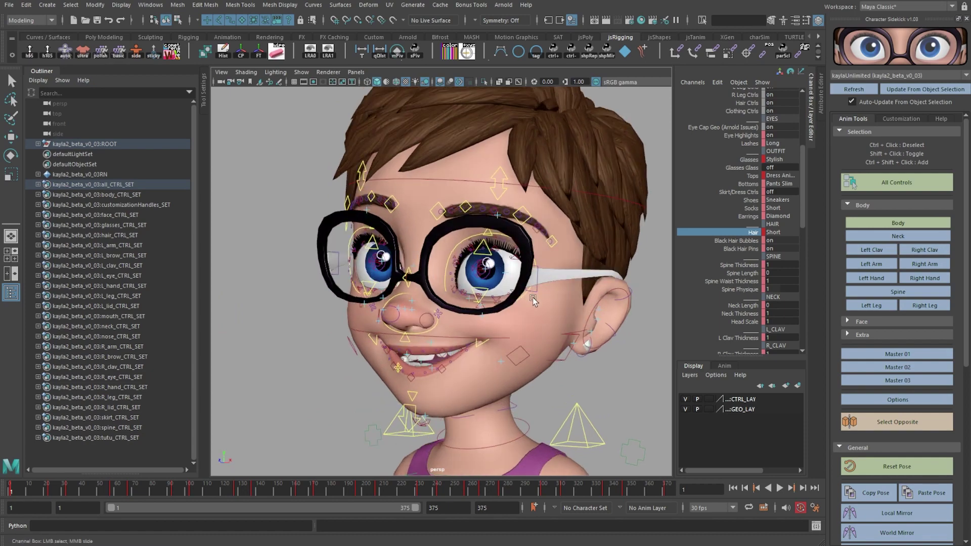
{"action": "left_click_drag", "start_coordinate": [460, 276], "coordinate": [678, 223], "text": "alt"}
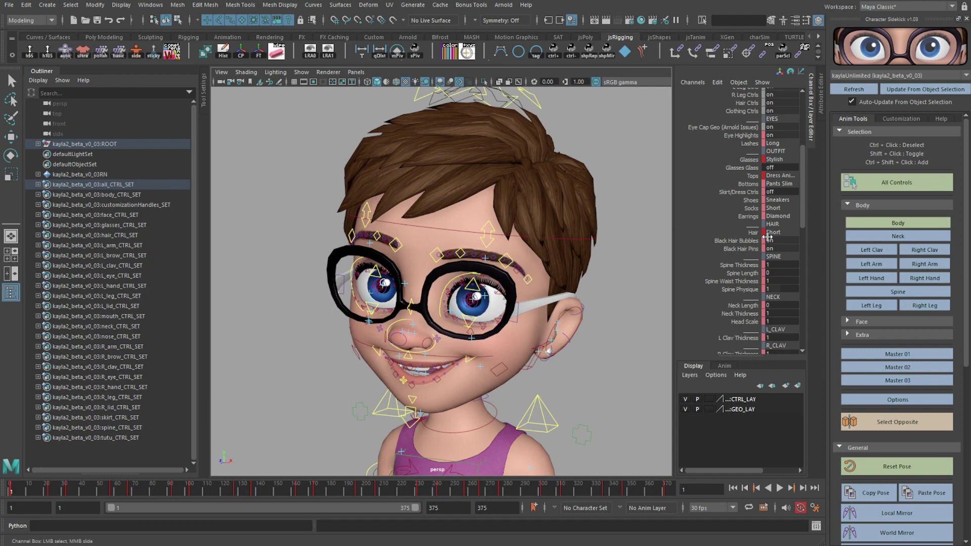
{"action": "scroll", "coordinate": [768, 236], "scroll_direction": "down", "scroll_amount": 3}
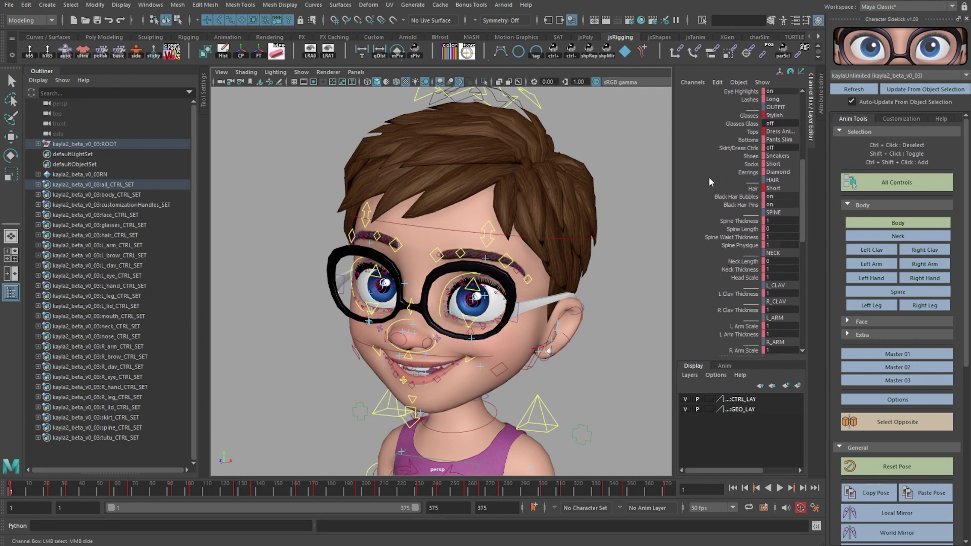
Select the color control at the character's feet and bring the head and upper body into view.
{"action": "key", "text": "f"}
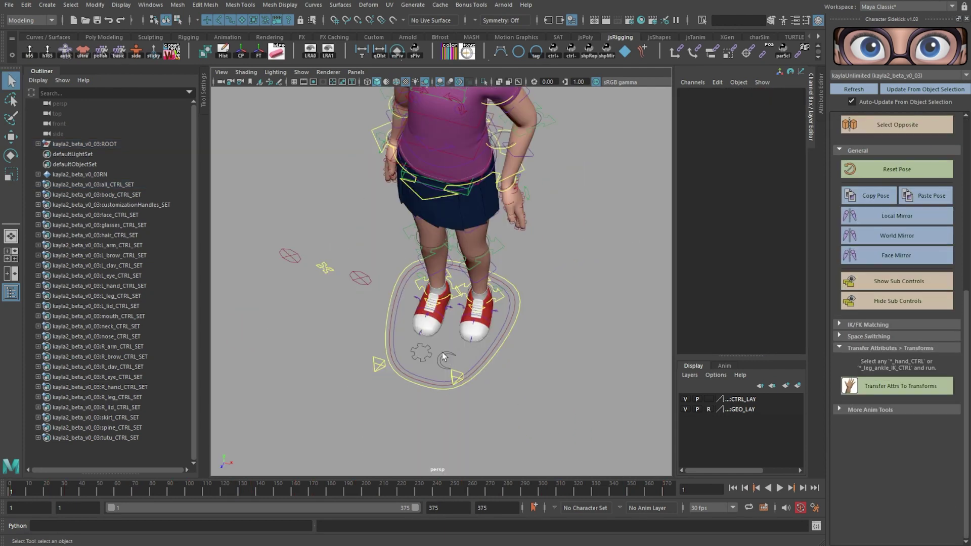
{"action": "left_click", "coordinate": [444, 357]}
{"action": "key", "text": "f"}
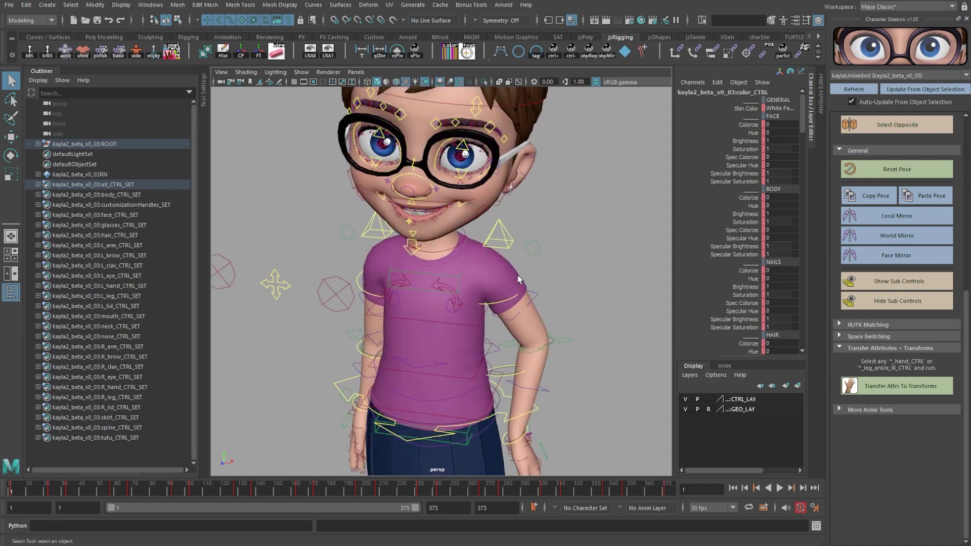
{"action": "left_click_drag", "start_coordinate": [517, 275], "coordinate": [523, 282], "text": "alt"}
{"action": "key", "text": "ctrl+z"}
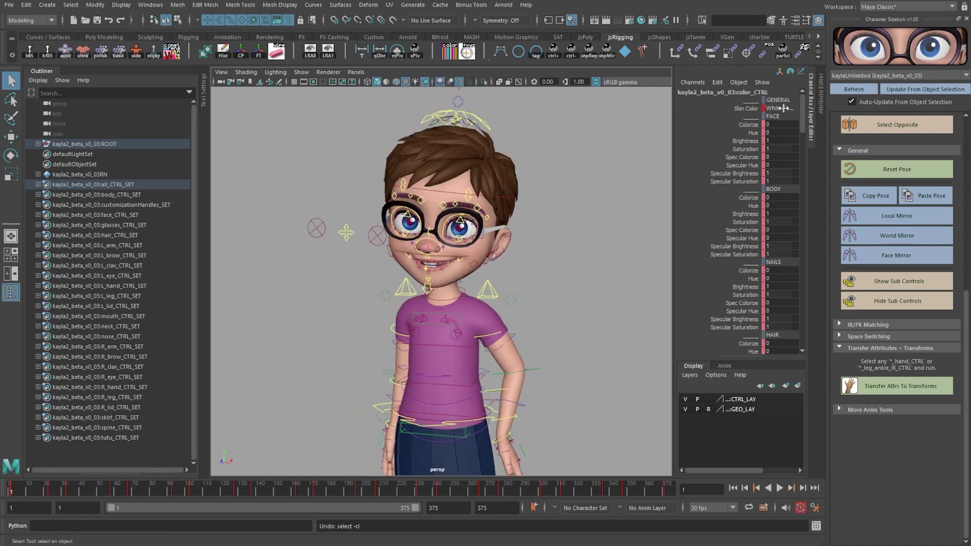
Try the White Masculine - Brown Brows, Tan and Black Feminine options for Skin Color, then return it to White Feminine.
{"action": "left_click", "coordinate": [782, 108]}
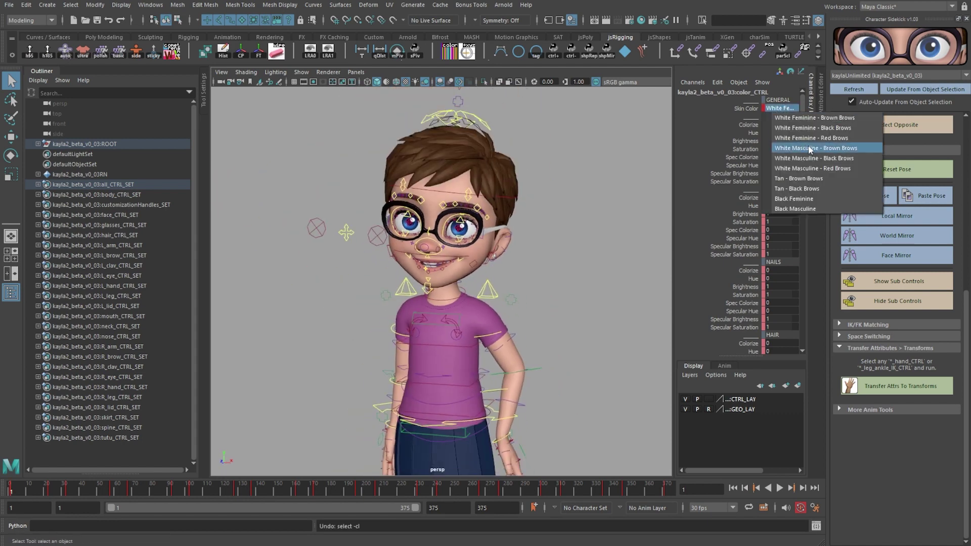
{"action": "left_click", "coordinate": [810, 149]}
{"action": "left_click", "coordinate": [789, 109]}
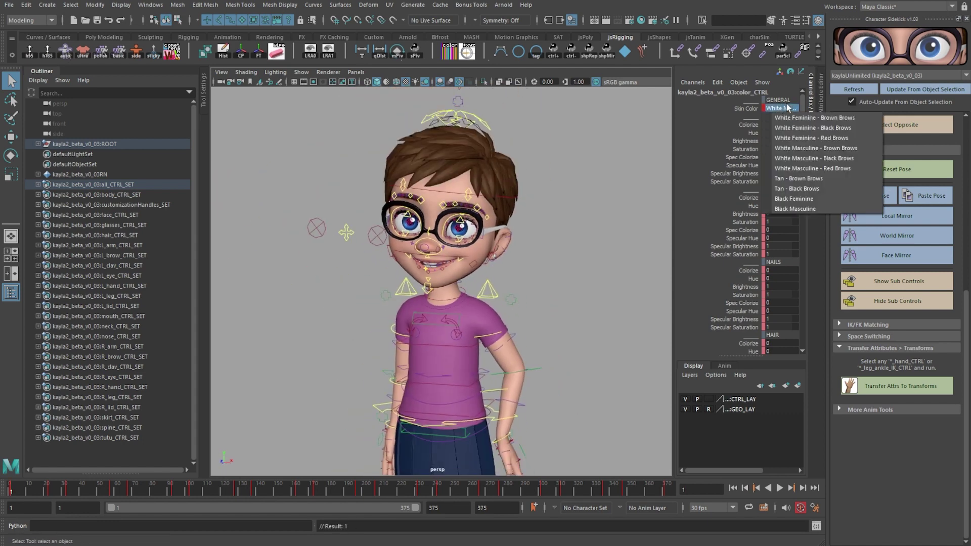
{"action": "left_click", "coordinate": [786, 172]}
{"action": "left_click", "coordinate": [784, 108]}
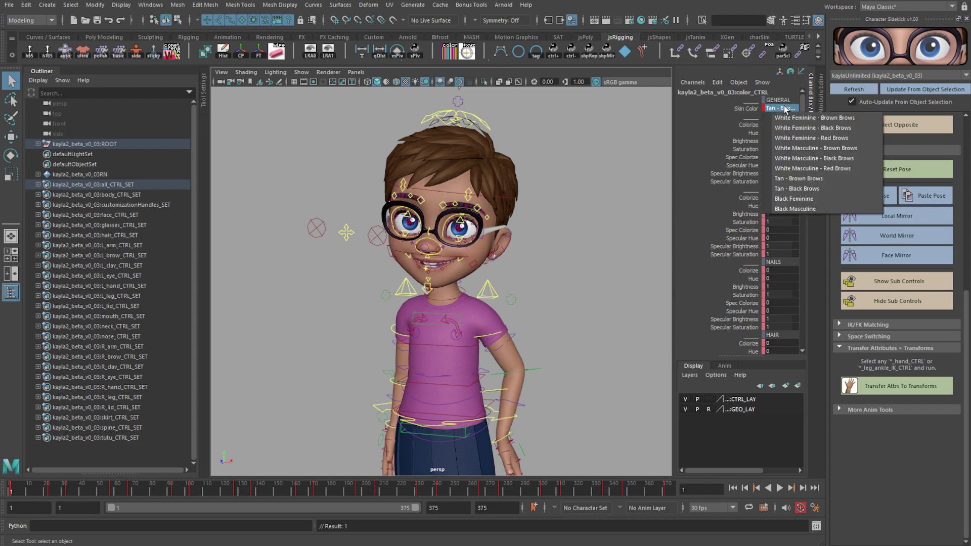
{"action": "left_click", "coordinate": [813, 196]}
{"action": "left_click_drag", "start_coordinate": [611, 201], "coordinate": [591, 187], "text": "alt"}
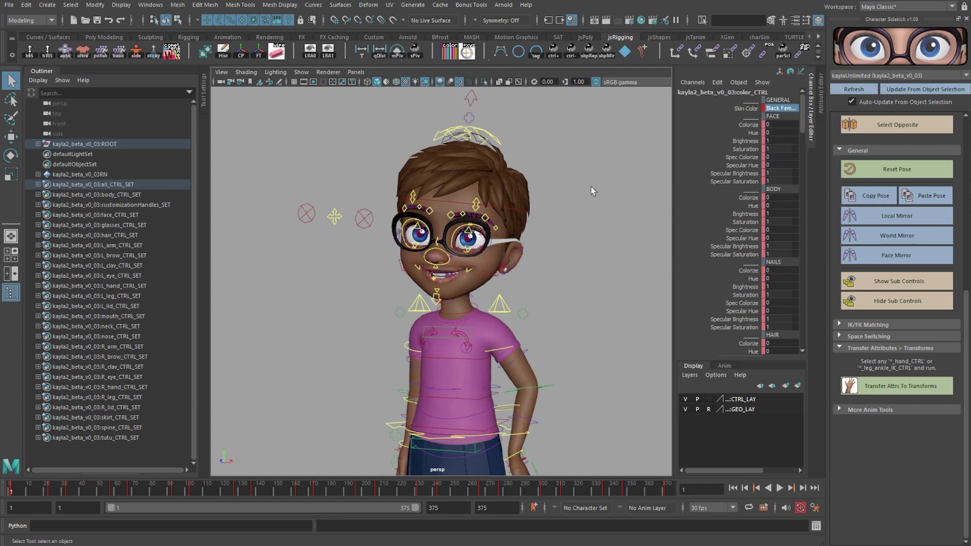
{"action": "left_click", "coordinate": [790, 108]}
{"action": "left_click", "coordinate": [799, 133]}
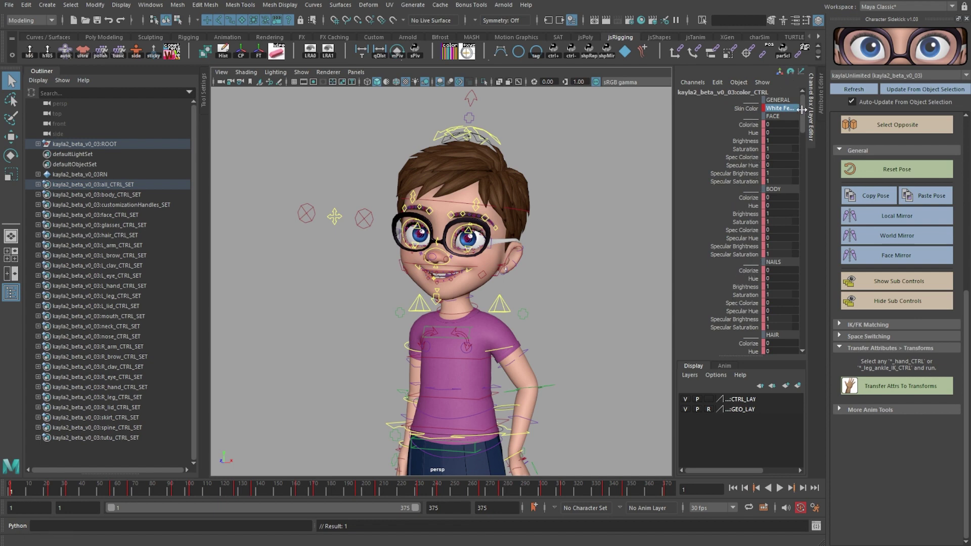
Review the color control's attribute groups and connected shader outputs, keeping the control selected.
{"action": "left_click_drag", "start_coordinate": [802, 110], "coordinate": [811, 315]}
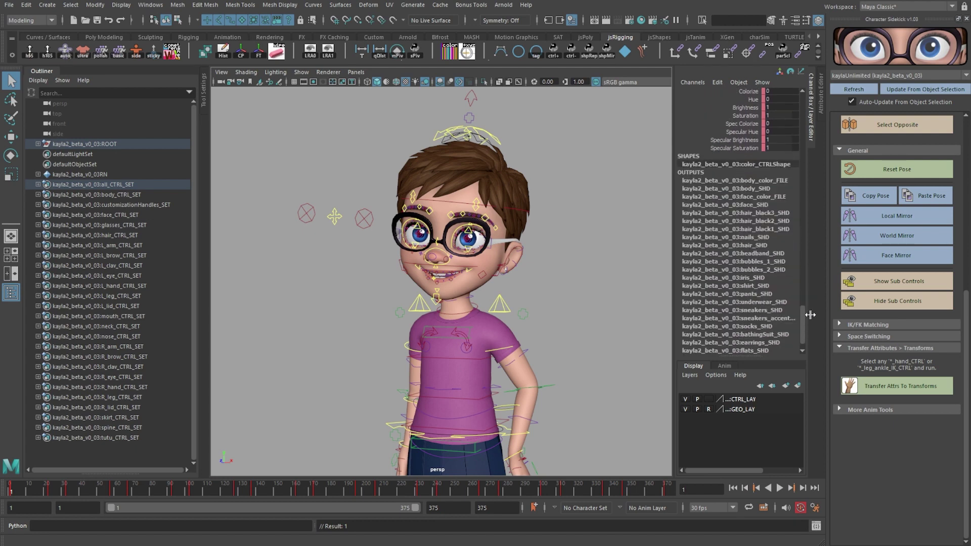
{"action": "scroll", "coordinate": [806, 243], "scroll_direction": "up", "scroll_amount": 10}
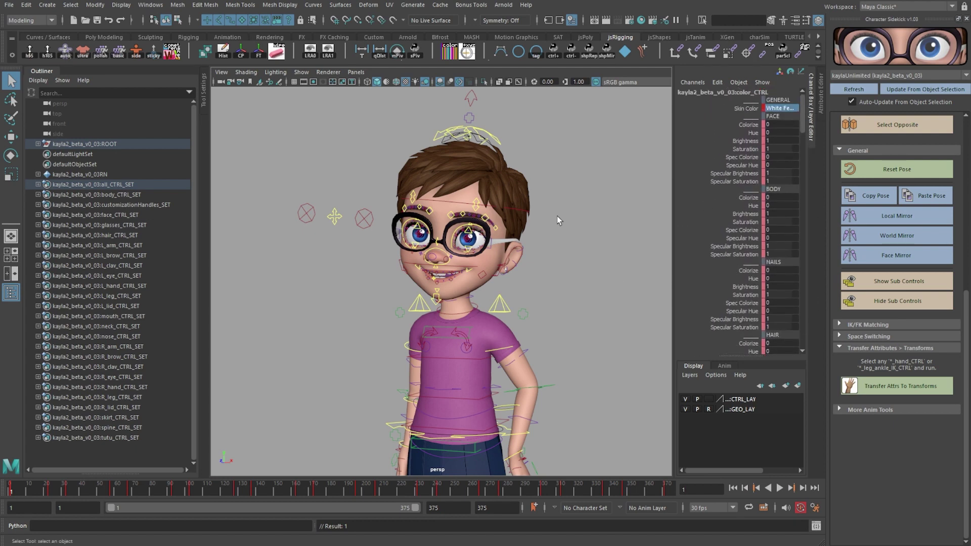
{"action": "scroll", "coordinate": [524, 238], "scroll_direction": "up", "scroll_amount": 3}
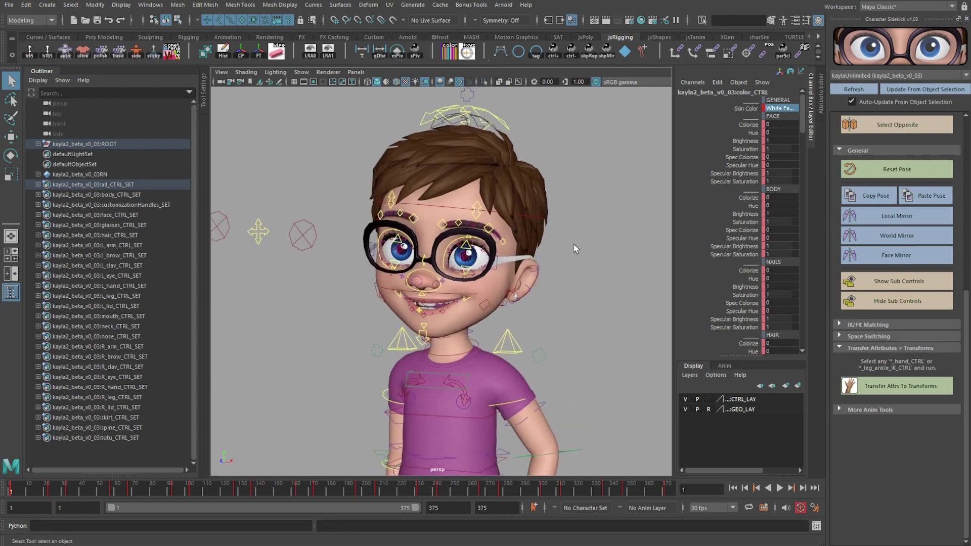
{"action": "left_click", "coordinate": [582, 225]}
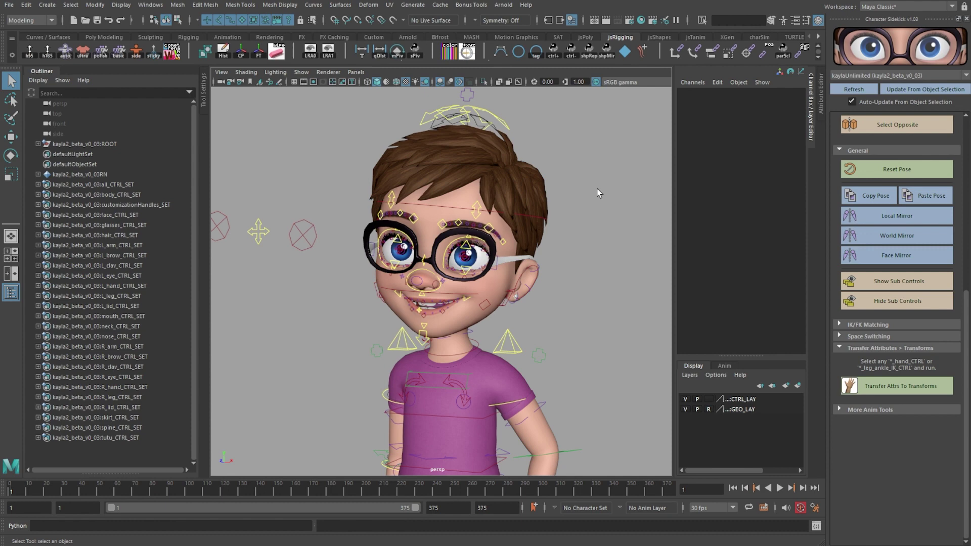
{"action": "key", "text": "ctrl+z"}
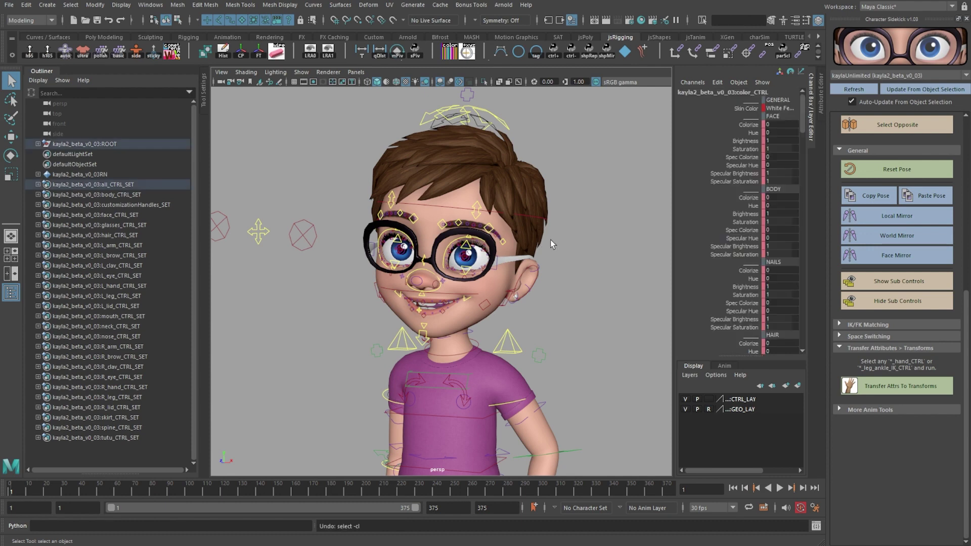
Try changing the body Hue and shifting the hair Hue through other colors, then undo the changes.
{"action": "left_click", "coordinate": [750, 206]}
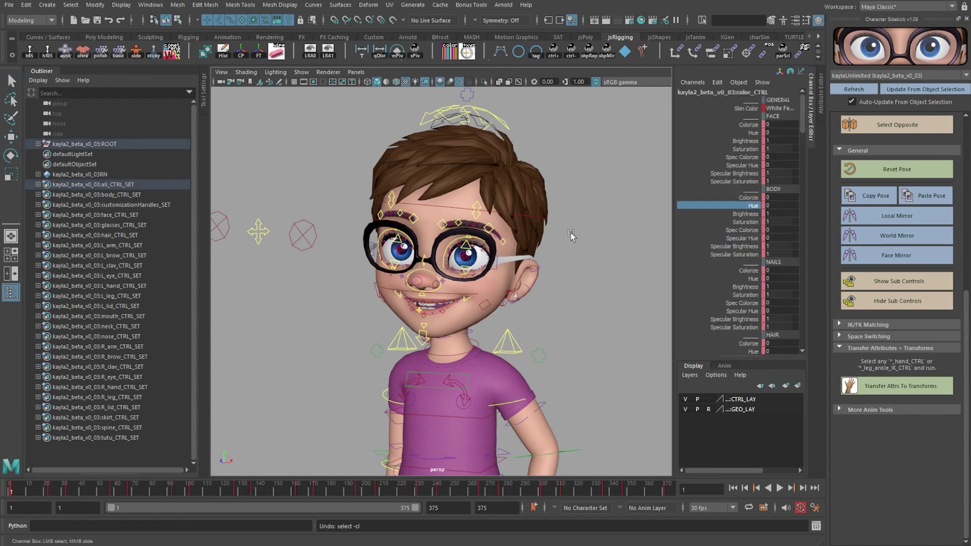
{"action": "key", "text": "ctrl+z"}
{"action": "left_click_drag", "start_coordinate": [804, 121], "coordinate": [804, 133]}
{"action": "left_click", "coordinate": [751, 263]}
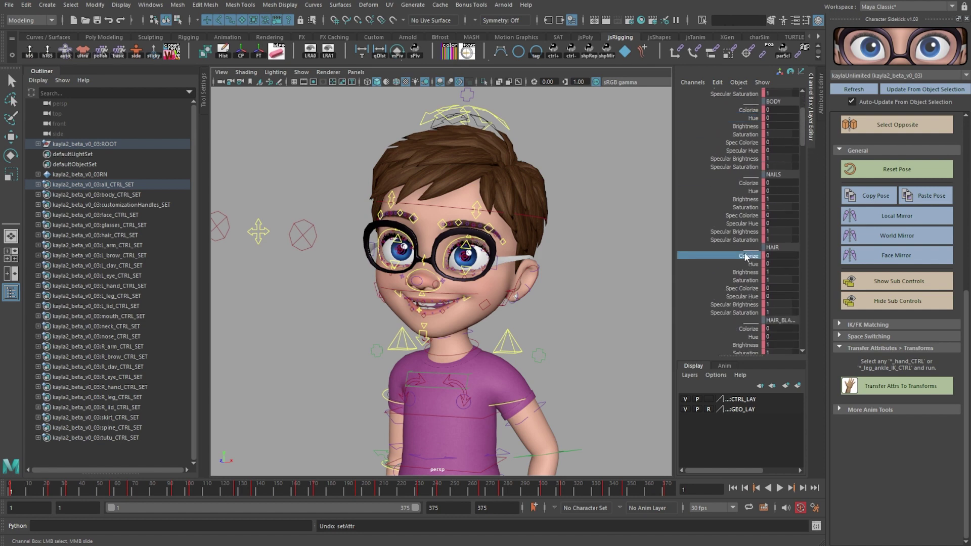
{"action": "middle_click_drag", "start_coordinate": [750, 263], "coordinate": [710, 263]}
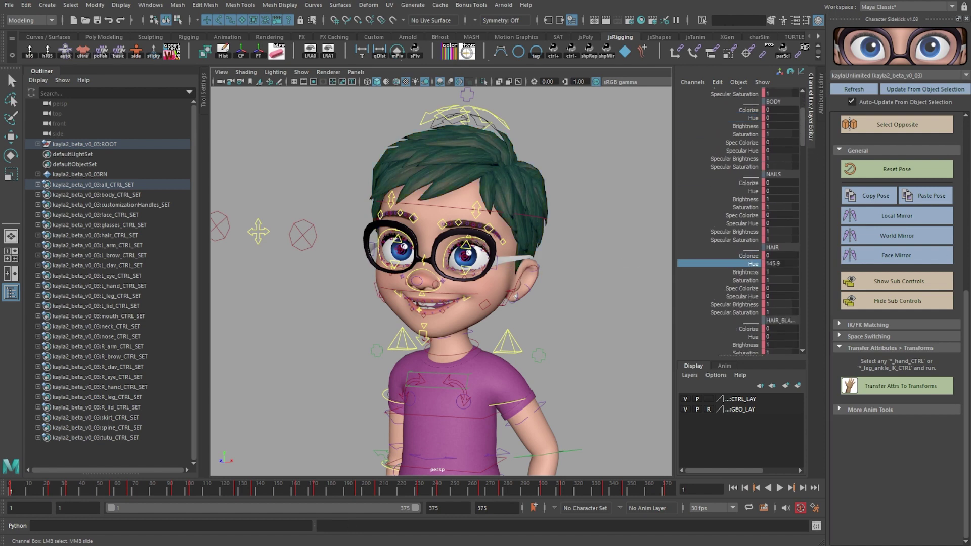
{"action": "middle_click_drag", "start_coordinate": [557, 268], "coordinate": [31, 272]}
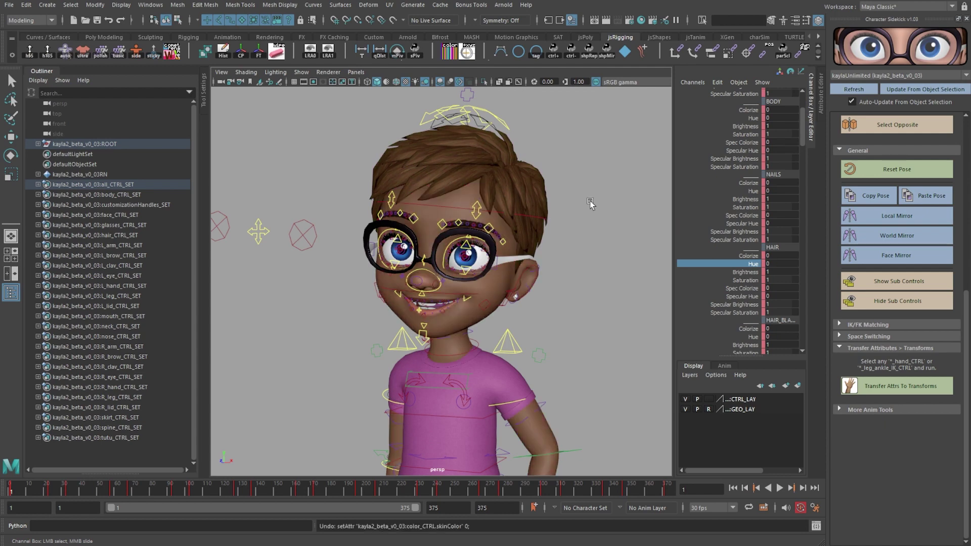
Try adjusting the hair's Brightness and Saturation, undoing each change.
{"action": "left_click", "coordinate": [744, 272]}
{"action": "middle_click_drag", "start_coordinate": [521, 299], "coordinate": [413, 315]}
{"action": "key", "text": "ctrl+z"}
{"action": "left_click", "coordinate": [746, 281]}
{"action": "key", "text": "ctrl+z"}
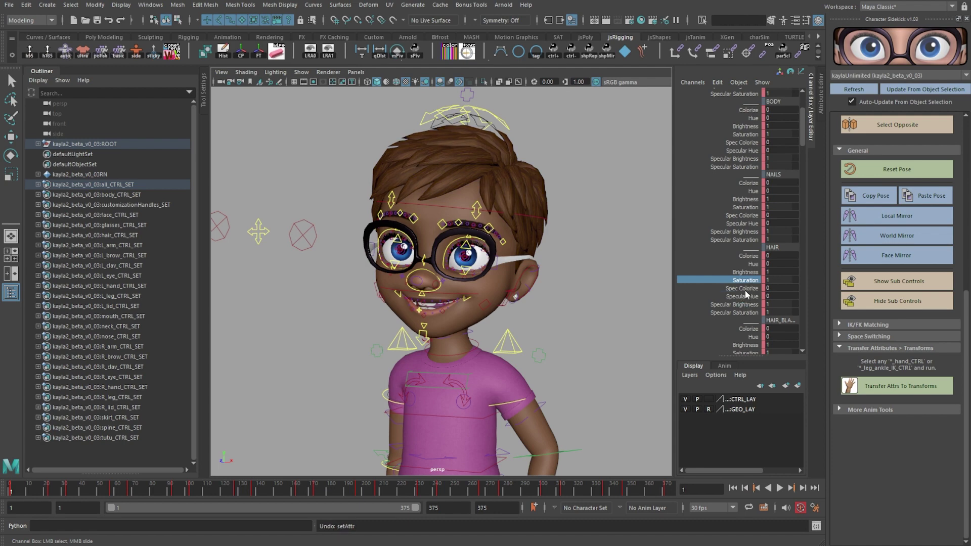
Try setting the hair's Colorize to 1 and shifting its Hue, then undo both changes.
{"action": "left_click", "coordinate": [748, 256]}
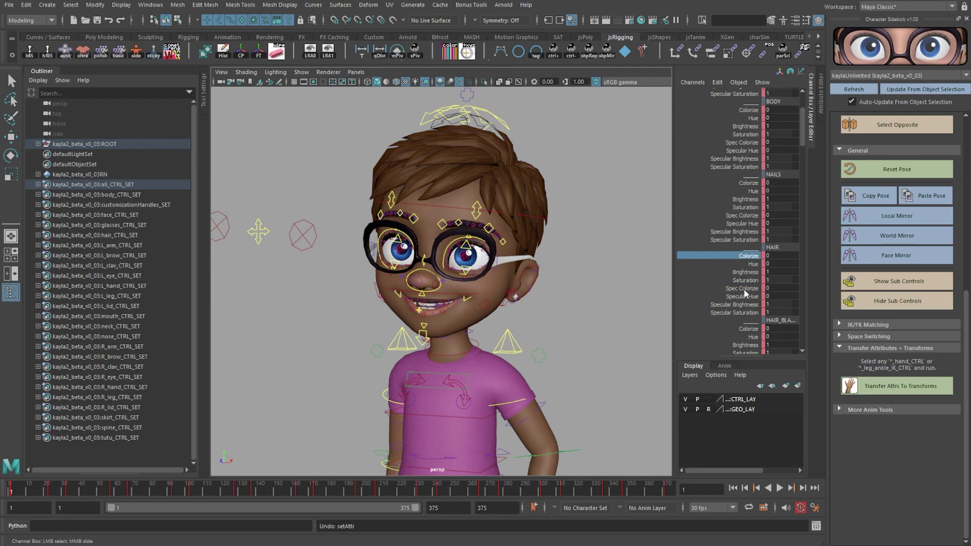
{"action": "left_click_drag", "start_coordinate": [521, 268], "coordinate": [467, 278], "text": "alt"}
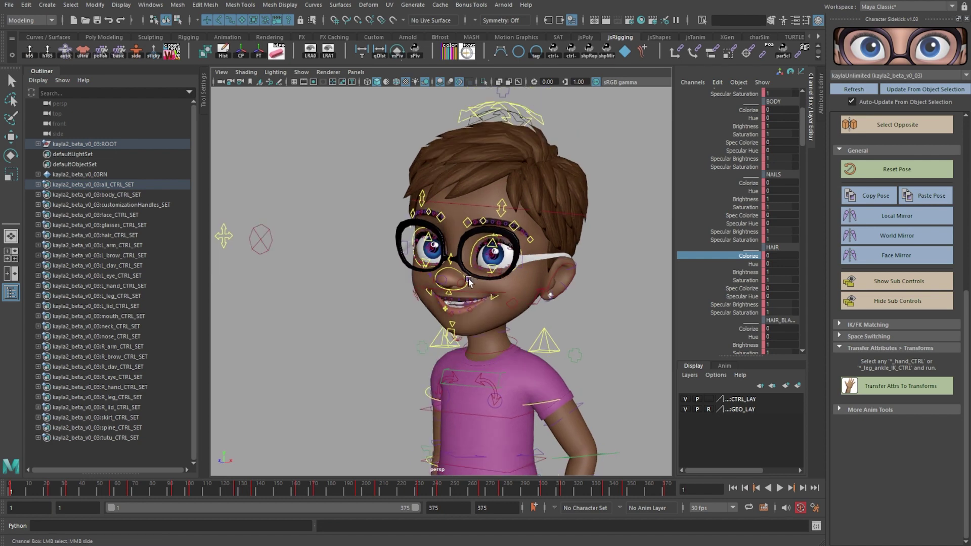
{"action": "middle_click_drag", "start_coordinate": [467, 278], "coordinate": [633, 259]}
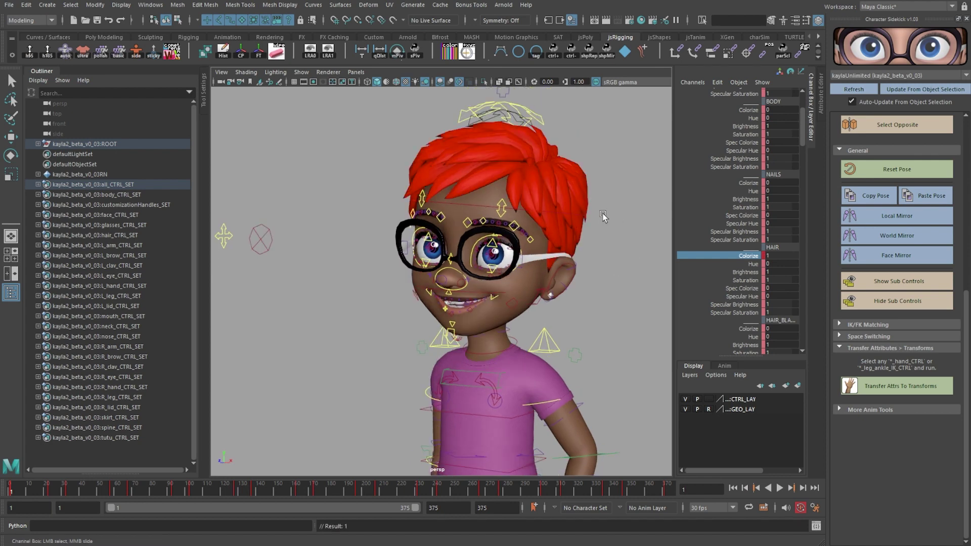
{"action": "left_click", "coordinate": [749, 264]}
{"action": "middle_click_drag", "start_coordinate": [557, 263], "coordinate": [631, 254]}
{"action": "key", "text": "ctrl+z"}
{"action": "key", "text": "ctrl+z"}
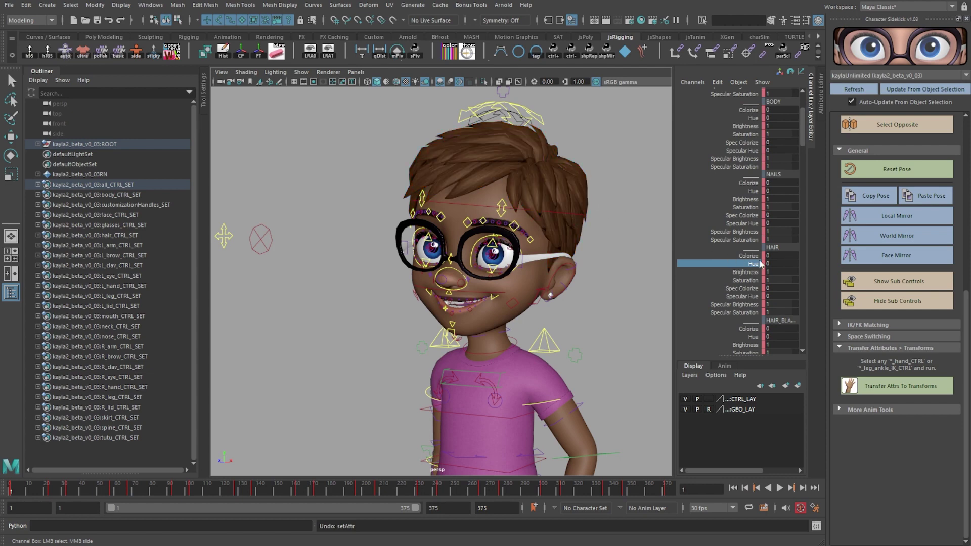
Try setting the sneaker accent Hue to 109.5 and adjusting its Brightness, undoing each change.
{"action": "left_click", "coordinate": [747, 255]}
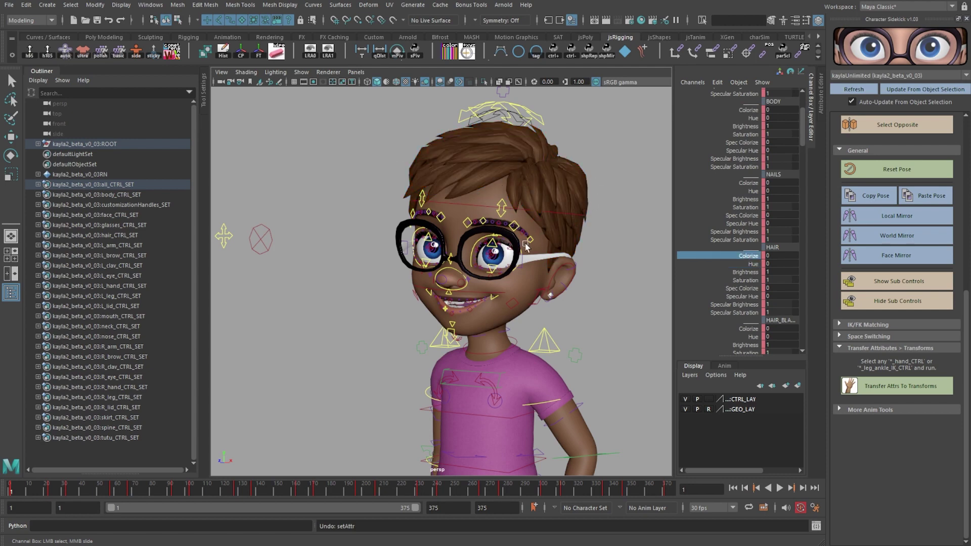
{"action": "middle_click_drag", "start_coordinate": [517, 284], "coordinate": [497, 197], "text": "alt"}
{"action": "scroll", "coordinate": [497, 228], "scroll_direction": "down", "scroll_amount": 4}
{"action": "middle_click_drag", "start_coordinate": [509, 329], "coordinate": [504, 144], "text": "alt"}
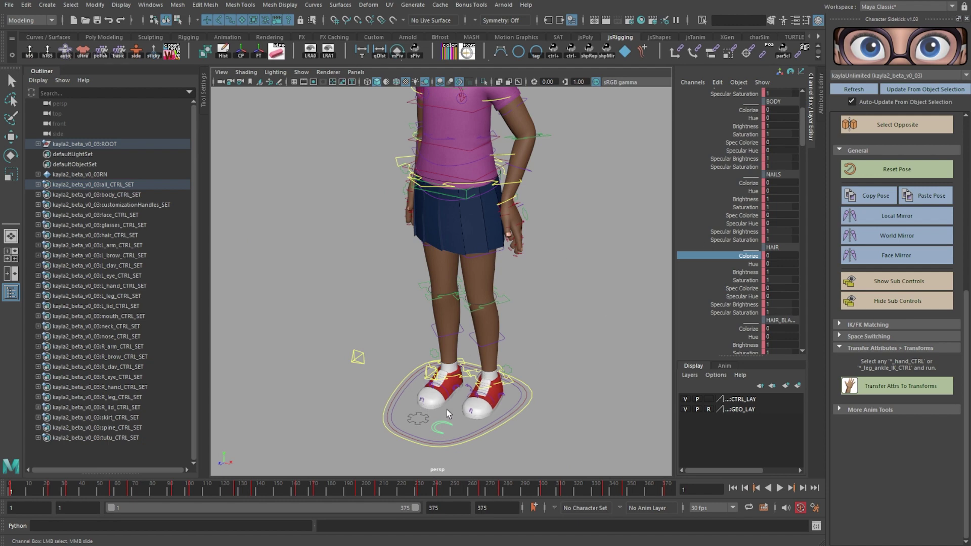
{"action": "scroll", "coordinate": [748, 248], "scroll_direction": "down", "scroll_amount": 5}
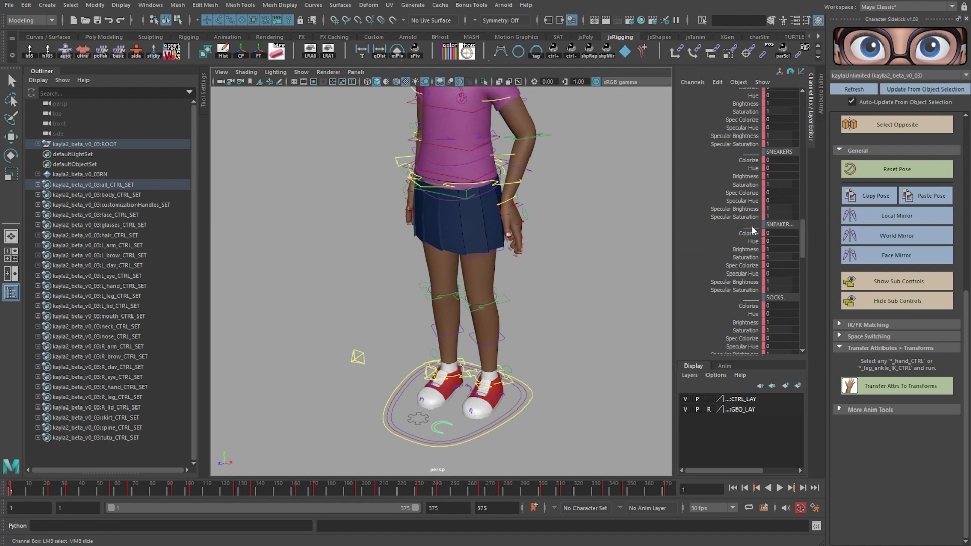
{"action": "left_click", "coordinate": [751, 235]}
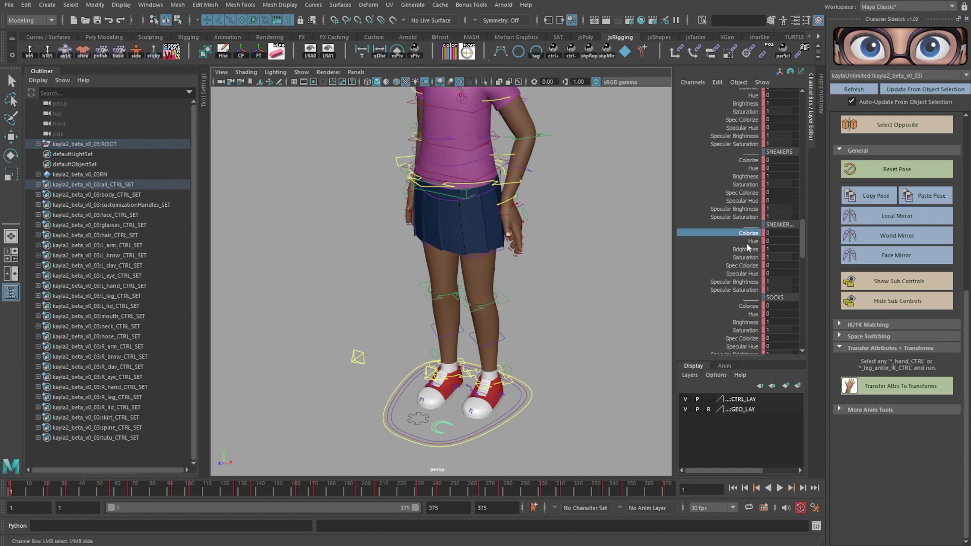
{"action": "left_click", "coordinate": [748, 242]}
{"action": "middle_click_drag", "start_coordinate": [372, 307], "coordinate": [916, 226]}
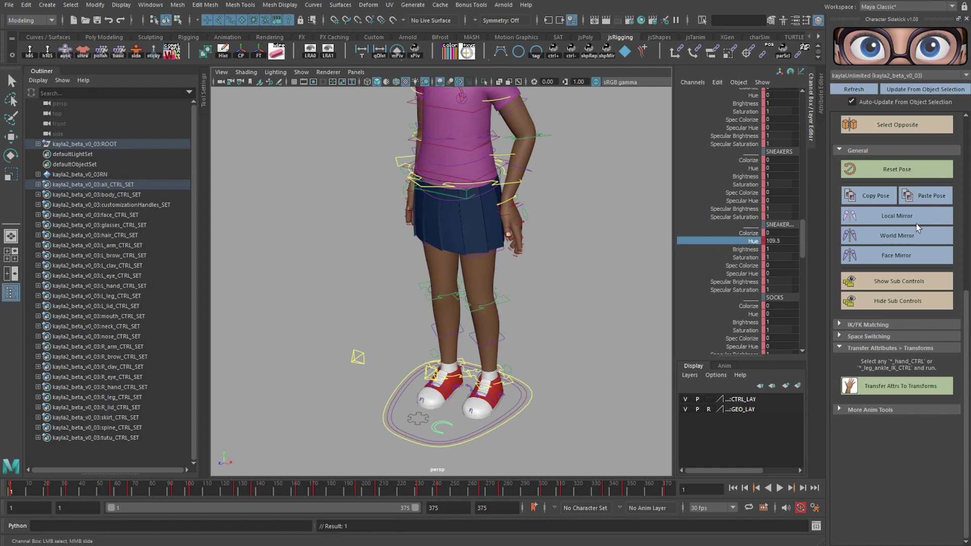
{"action": "key", "text": "ctrl+z"}
{"action": "left_click", "coordinate": [742, 248]}
{"action": "middle_click_drag", "start_coordinate": [604, 301], "coordinate": [578, 300]}
{"action": "key", "text": "ctrl+z"}
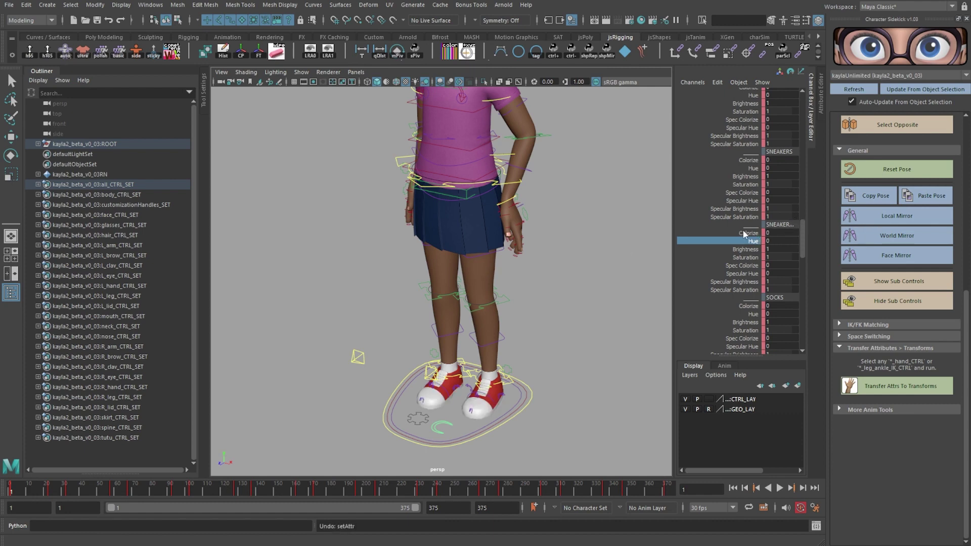
Try raising the sneaker accent Colorize value and varying its Hue, then undo both changes.
{"action": "left_click", "coordinate": [744, 234]}
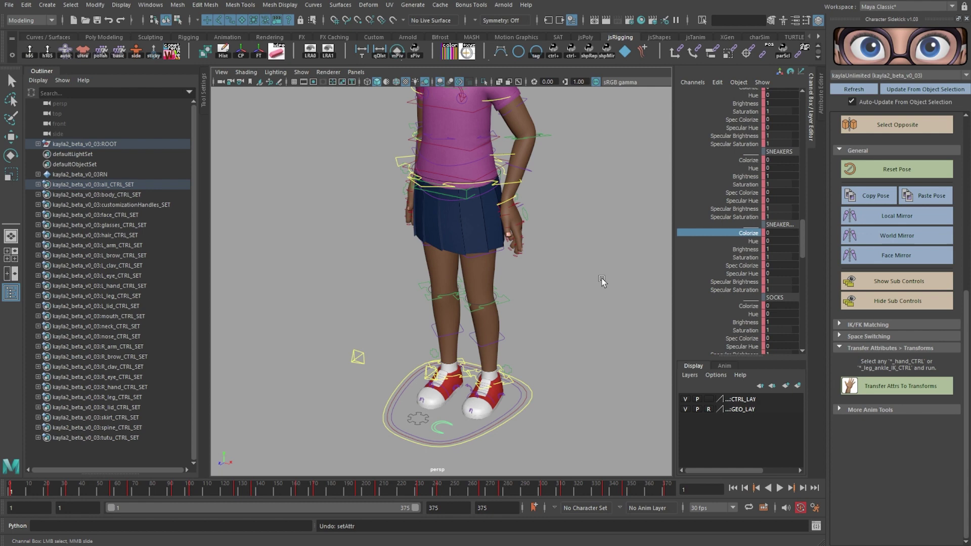
{"action": "middle_click_drag", "start_coordinate": [556, 281], "coordinate": [658, 303]}
{"action": "left_click", "coordinate": [752, 241]}
{"action": "key", "text": "ctrl+z"}
{"action": "key", "text": "ctrl+z"}
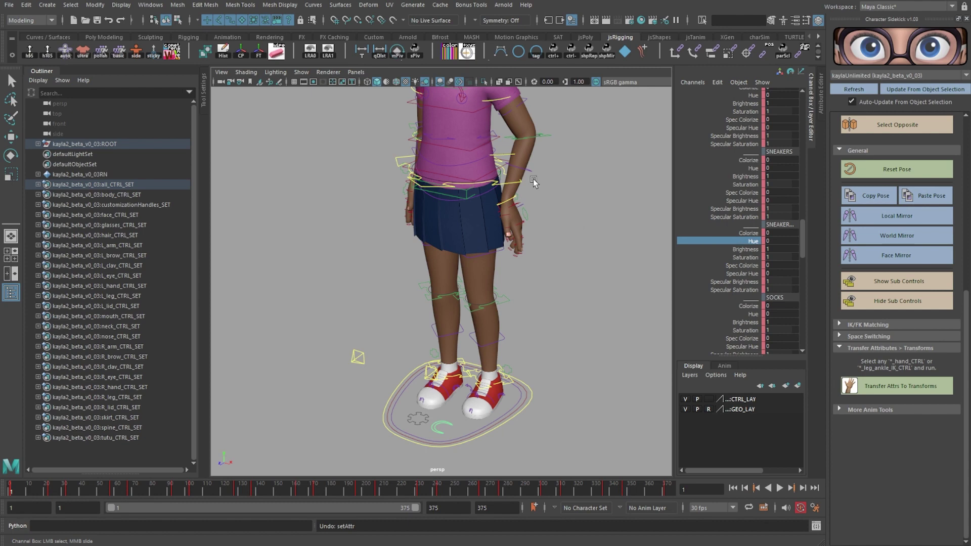
Examine the character's body and arm controls from several angles, from full figure to a closer view of the torso.
{"action": "middle_click_drag", "start_coordinate": [534, 180], "coordinate": [533, 279], "text": "alt"}
{"action": "left_click_drag", "start_coordinate": [455, 266], "coordinate": [474, 244], "text": "alt"}
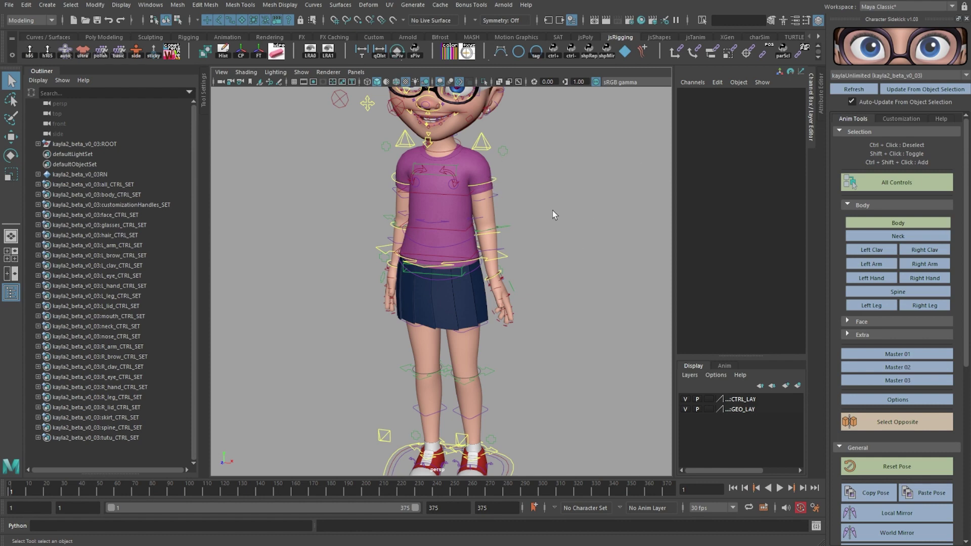
{"action": "left_click_drag", "start_coordinate": [527, 245], "coordinate": [504, 248], "text": "alt"}
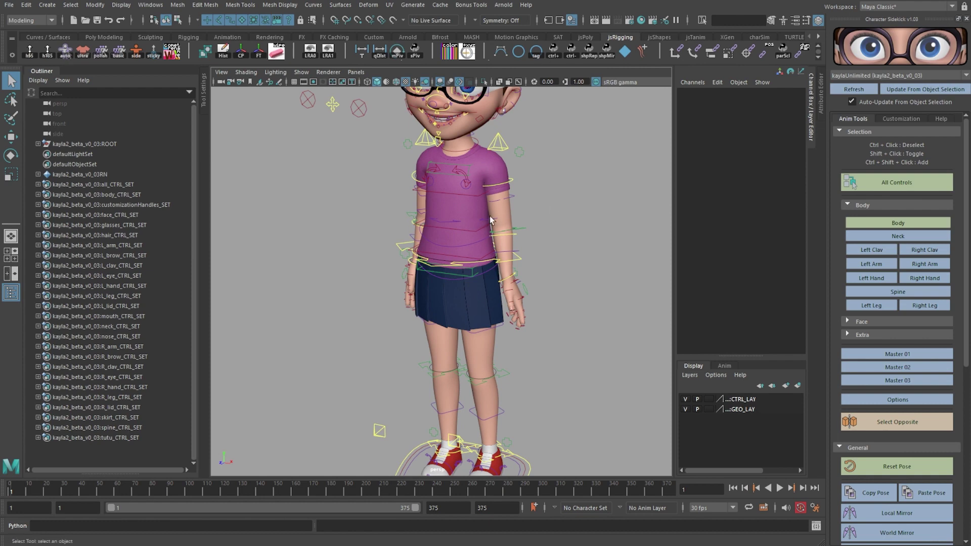
{"action": "right_click_drag", "start_coordinate": [489, 216], "coordinate": [444, 197], "text": "alt"}
{"action": "middle_click_drag", "start_coordinate": [467, 186], "coordinate": [451, 226], "text": "alt"}
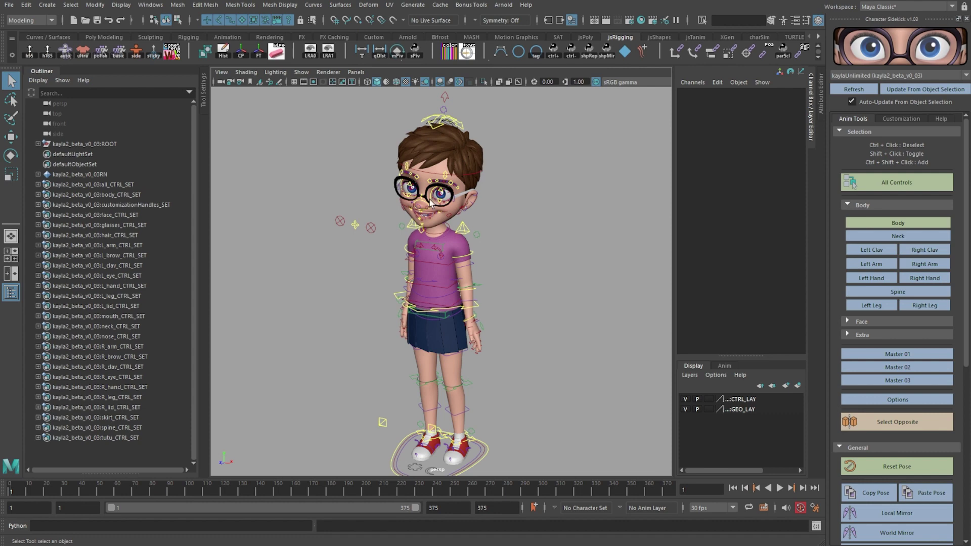
{"action": "left_click_drag", "start_coordinate": [453, 273], "coordinate": [423, 258], "text": "alt"}
{"action": "right_click_drag", "start_coordinate": [424, 259], "coordinate": [523, 296], "text": "alt"}
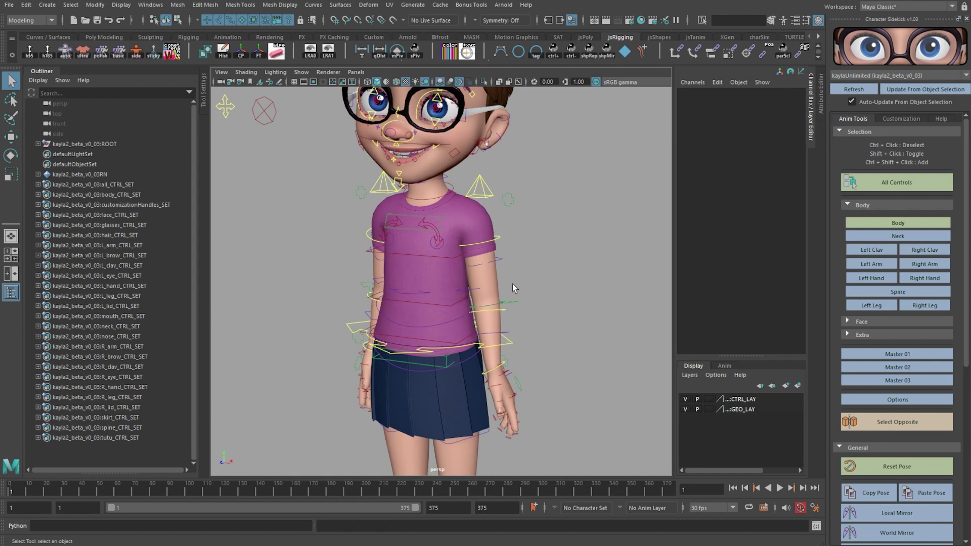
Try moving the left elbow pin control away from the body, then undo the move.
{"action": "left_click", "coordinate": [500, 236]}
{"action": "key", "text": "w"}
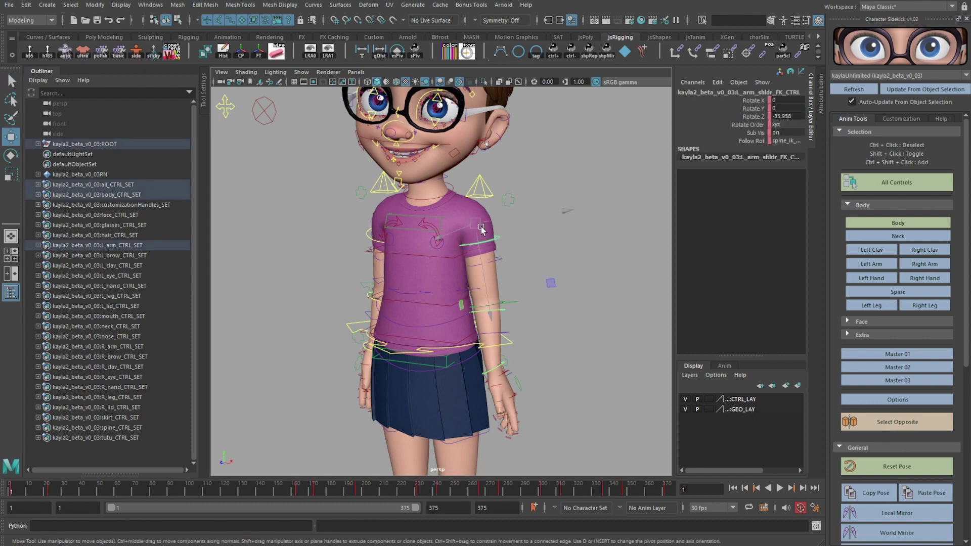
{"action": "left_click", "coordinate": [502, 304]}
{"action": "left_click", "coordinate": [501, 309]}
{"action": "left_click_drag", "start_coordinate": [489, 303], "coordinate": [544, 267]}
{"action": "key", "text": "ctrl+z"}
{"action": "left_click", "coordinate": [536, 278]}
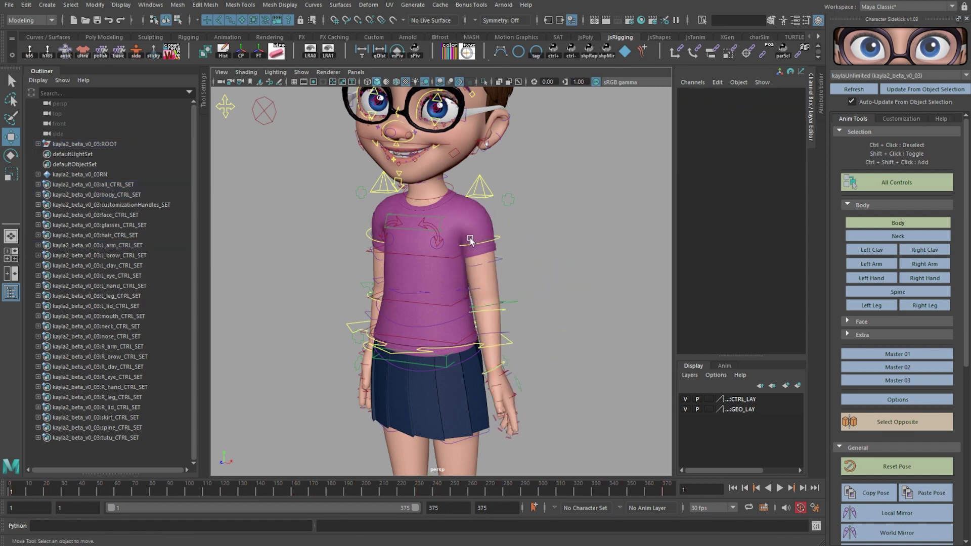
Move the left elbow pin to about X -2.9, Y 5.8, Z -2.7 and set its Follow Trans/Rot to master_03.
{"action": "left_click", "coordinate": [515, 305]}
{"action": "left_click_drag", "start_coordinate": [484, 301], "coordinate": [516, 278]}
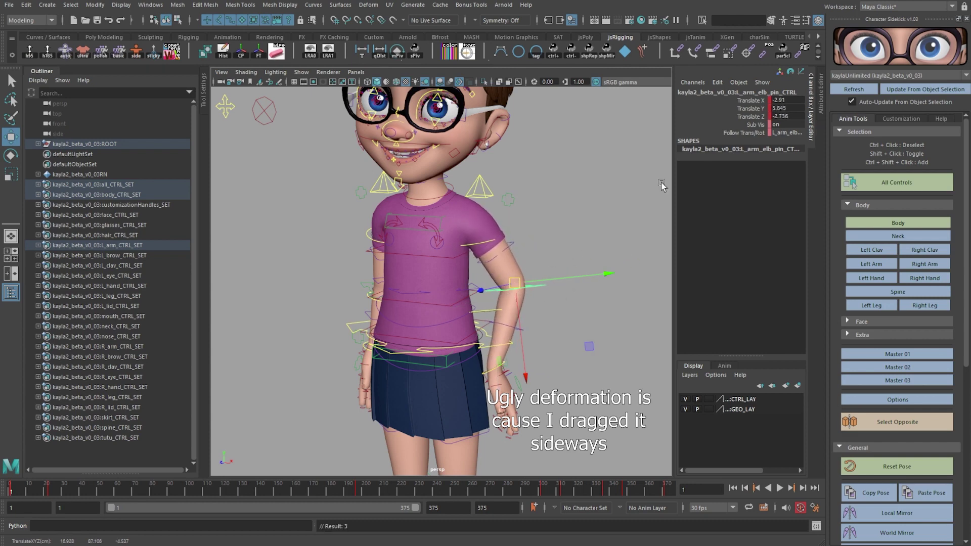
{"action": "left_click", "coordinate": [795, 133]}
{"action": "left_click", "coordinate": [808, 145]}
{"action": "scroll", "coordinate": [455, 278], "scroll_direction": "down", "scroll_amount": 3}
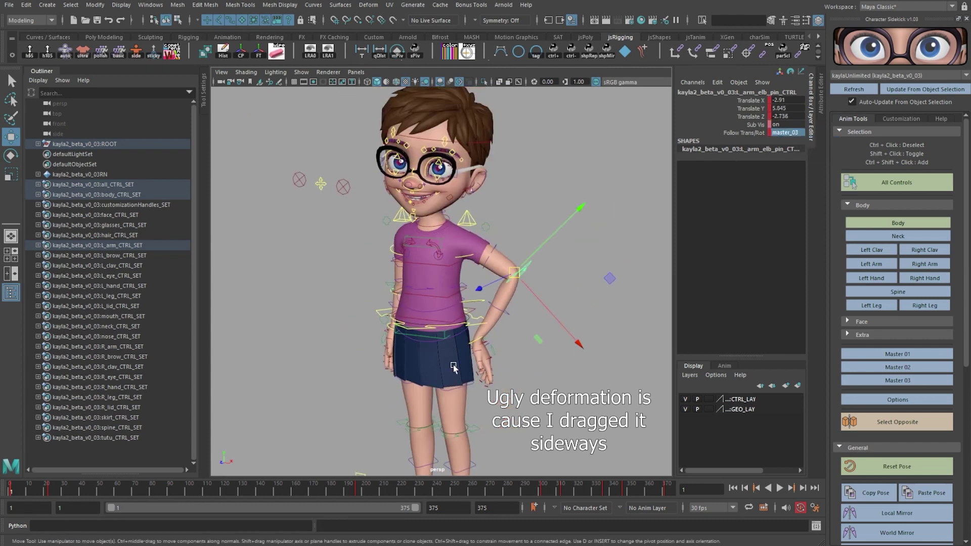
Try moving the body control at the waist with the elbow pinned, then undo the move.
{"action": "left_click", "coordinate": [474, 320]}
{"action": "left_click_drag", "start_coordinate": [474, 320], "coordinate": [453, 326]}
{"action": "key", "text": "ctrl+z"}
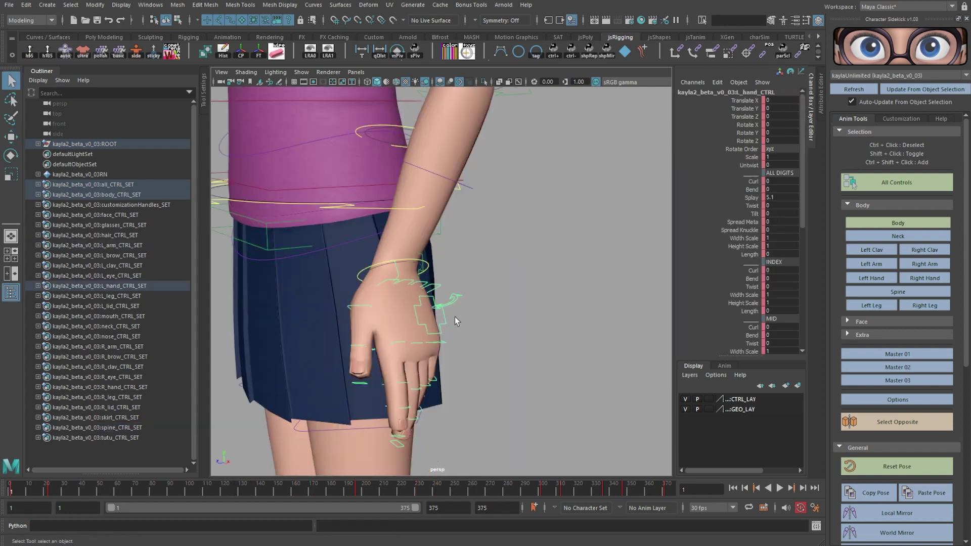
Try adjusting Curl and Bend for all digits of the left hand, undoing each change.
{"action": "left_click_drag", "start_coordinate": [455, 319], "coordinate": [337, 306], "text": "alt"}
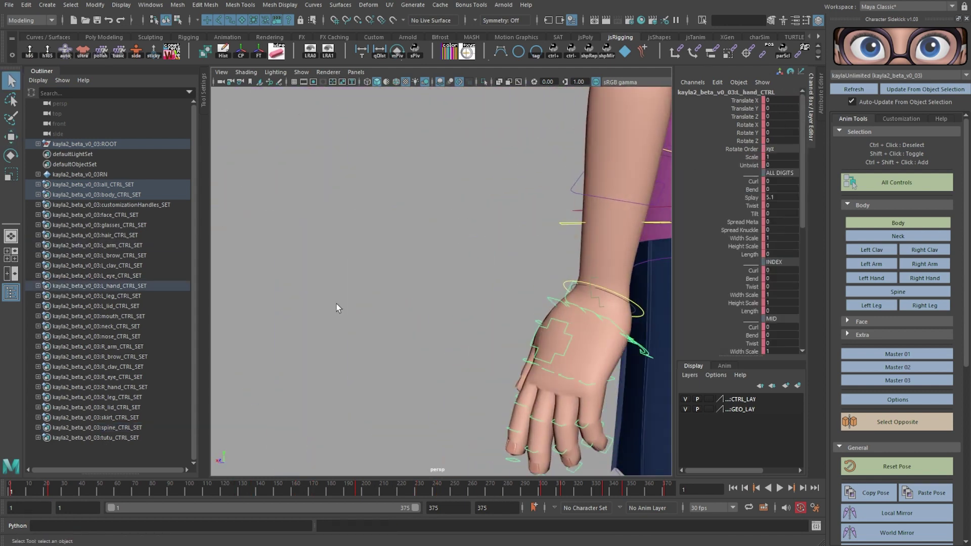
{"action": "middle_click_drag", "start_coordinate": [463, 316], "coordinate": [410, 221], "text": "alt"}
{"action": "right_click_drag", "start_coordinate": [410, 220], "coordinate": [493, 259], "text": "alt"}
{"action": "middle_click_drag", "start_coordinate": [493, 259], "coordinate": [647, 209], "text": "alt"}
{"action": "left_click", "coordinate": [743, 182]}
{"action": "key", "text": "ctrl+z"}
{"action": "left_click", "coordinate": [748, 190]}
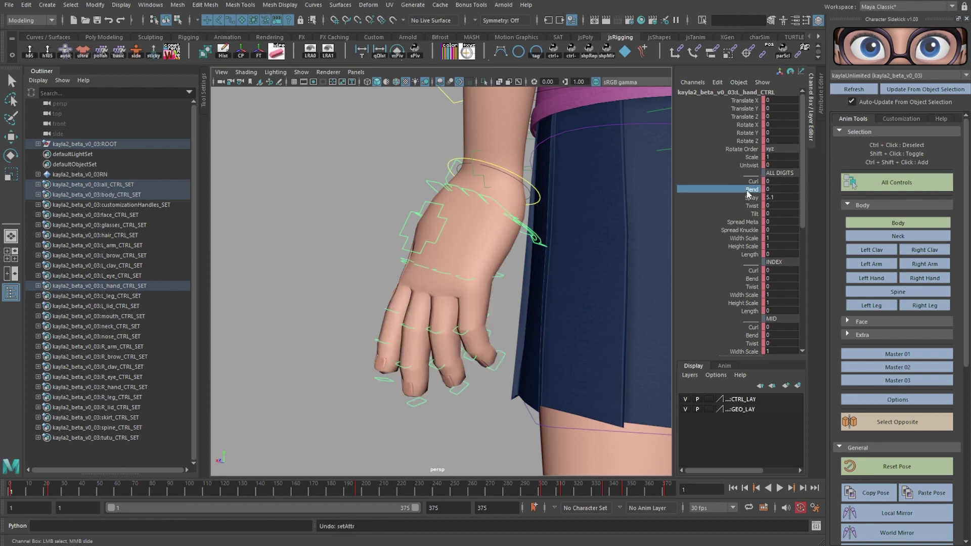
{"action": "middle_click_drag", "start_coordinate": [487, 267], "coordinate": [652, 221]}
{"action": "key", "text": "ctrl+z"}
Try changing Splay for all digits of the left hand, undo it, and select the Twist attribute.
{"action": "left_click", "coordinate": [747, 199]}
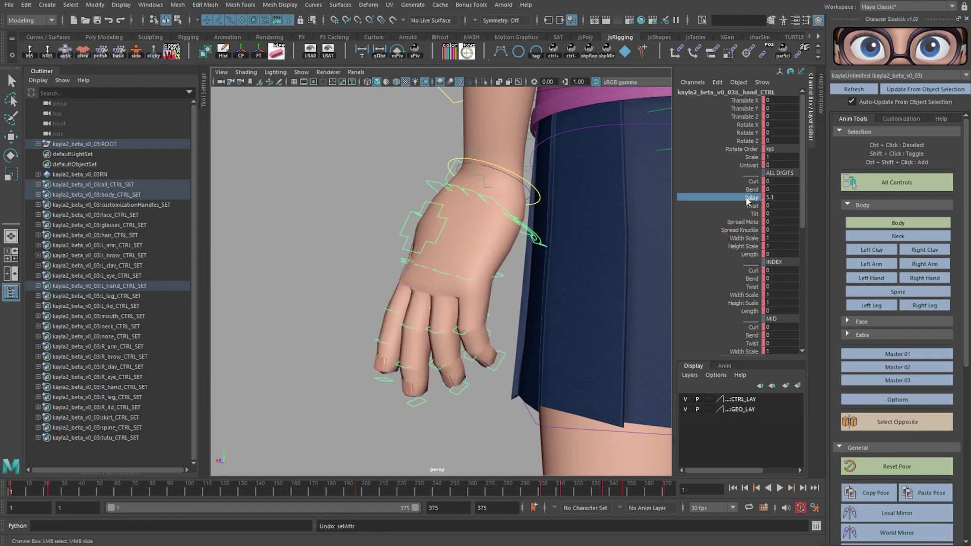
{"action": "middle_click_drag", "start_coordinate": [485, 260], "coordinate": [555, 238]}
{"action": "key", "text": "ctrl+z"}
{"action": "left_click", "coordinate": [748, 206]}
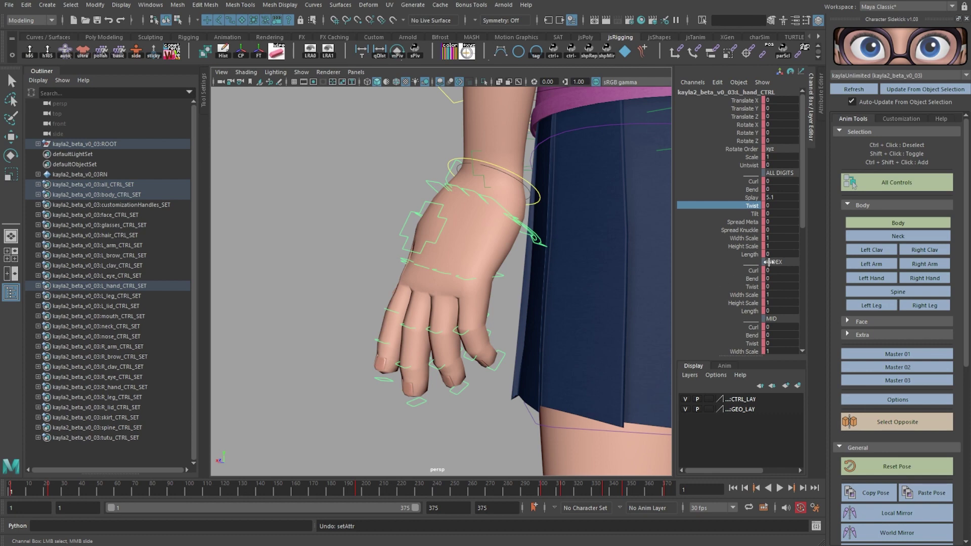
Try rotating and moving the spine_fk_02 control, undoing each change.
{"action": "left_click_drag", "start_coordinate": [401, 275], "coordinate": [491, 269], "text": "alt"}
{"action": "right_click_drag", "start_coordinate": [490, 269], "coordinate": [417, 266], "text": "alt"}
{"action": "left_click_drag", "start_coordinate": [418, 266], "coordinate": [476, 242], "text": "alt"}
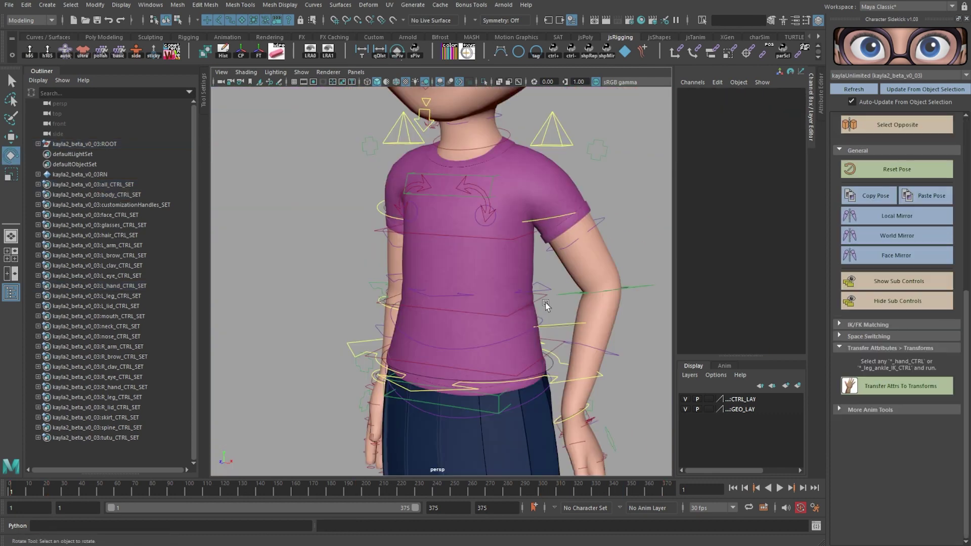
{"action": "left_click", "coordinate": [494, 282]}
{"action": "left_click_drag", "start_coordinate": [494, 282], "coordinate": [461, 259]}
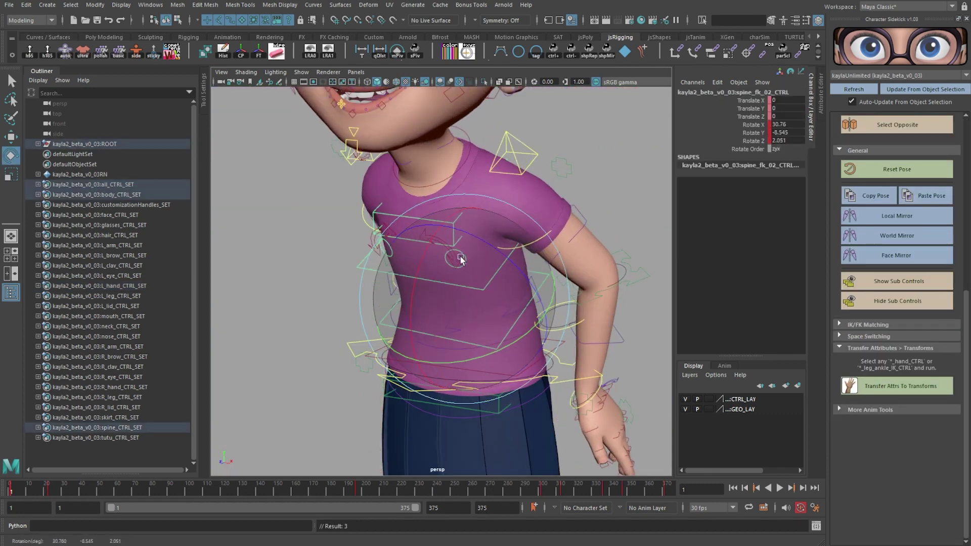
{"action": "key", "text": "ctrl+z"}
{"action": "key", "text": "w"}
{"action": "left_click_drag", "start_coordinate": [464, 299], "coordinate": [441, 278]}
{"action": "key", "text": "ctrl+z"}
{"action": "key", "text": "q"}
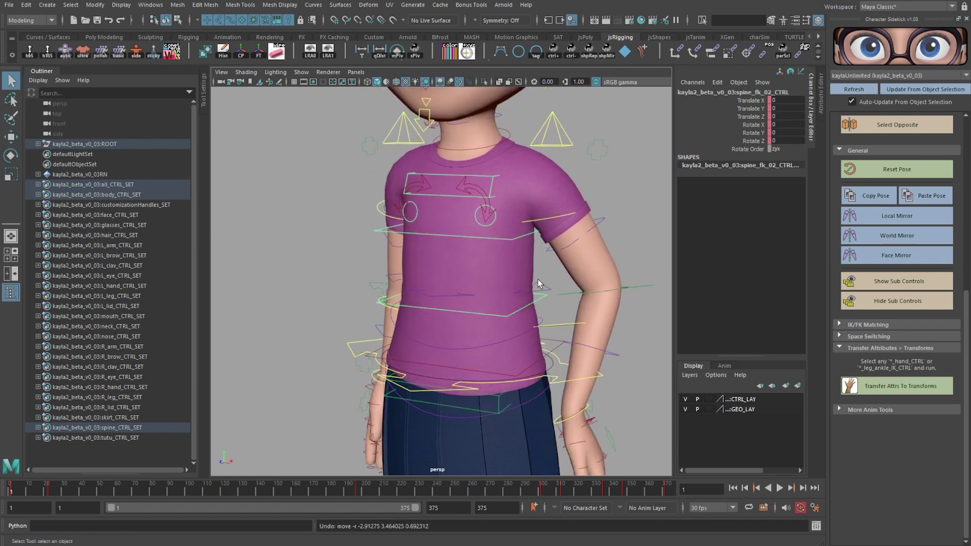
Try moving the spine_ik_tip control at the chest, then undo the move.
{"action": "left_click_drag", "start_coordinate": [462, 232], "coordinate": [520, 193], "text": "alt"}
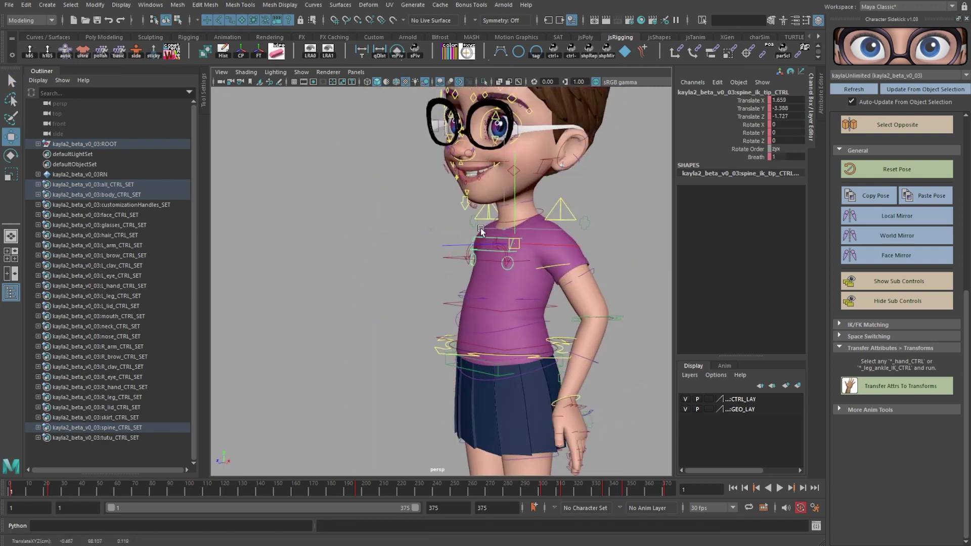
{"action": "key", "text": "ctrl+z"}
{"action": "left_click_drag", "start_coordinate": [445, 250], "coordinate": [496, 253], "text": "alt"}
Rotate the spine_hip_01 control at the waist to tilt the hips.
{"action": "left_click", "coordinate": [473, 323]}
{"action": "key", "text": "e"}
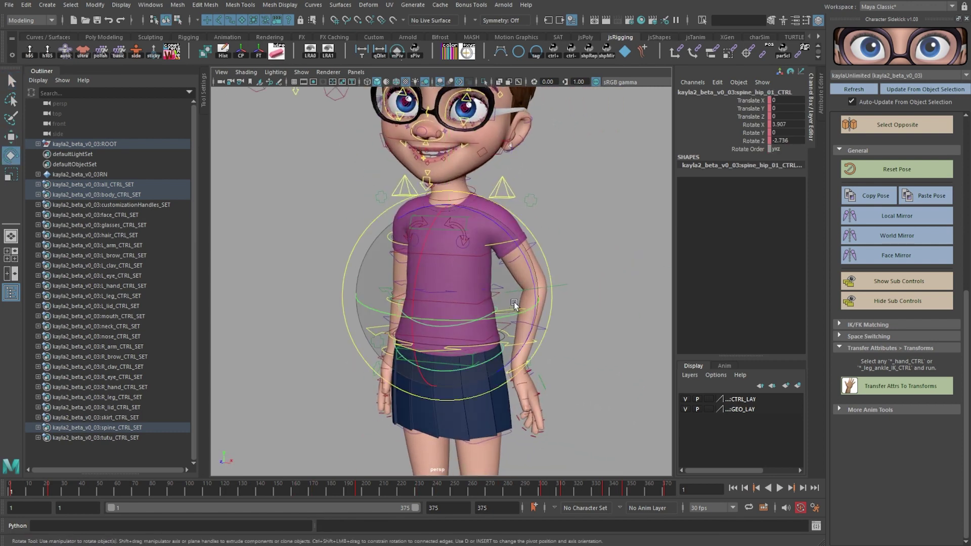
{"action": "left_click_drag", "start_coordinate": [545, 274], "coordinate": [535, 248]}
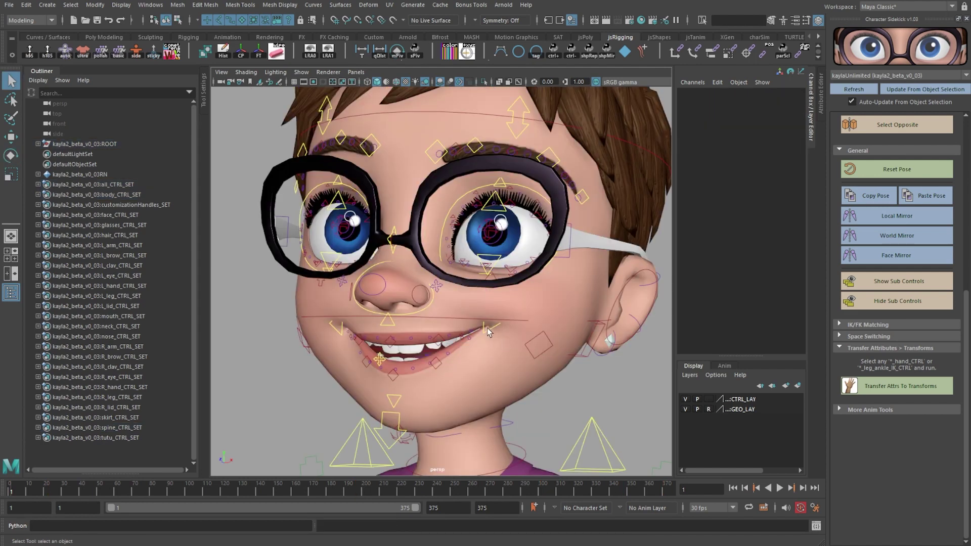
Move the left mouth corner control to about X 4.07, Y 2.52.
{"action": "left_click", "coordinate": [487, 330]}
{"action": "key", "text": "w"}
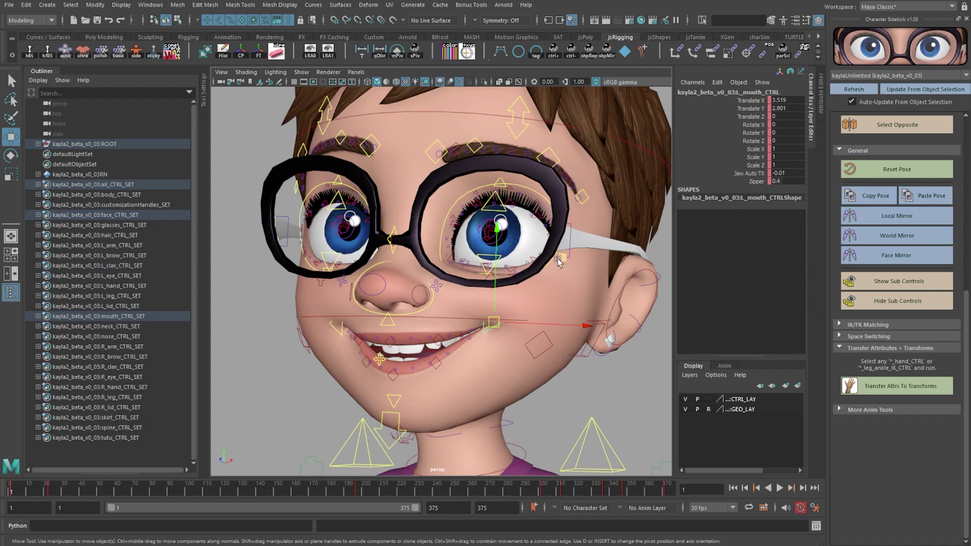
{"action": "left_click_drag", "start_coordinate": [557, 259], "coordinate": [540, 272]}
{"action": "middle_click_drag", "start_coordinate": [593, 246], "coordinate": [567, 260]}
Inspect the left upper cheek's Follow Mouth Corner attribute and the left lower lid's Follow Cheek Upr attribute.
{"action": "left_click", "coordinate": [493, 310]}
{"action": "left_click", "coordinate": [494, 277]}
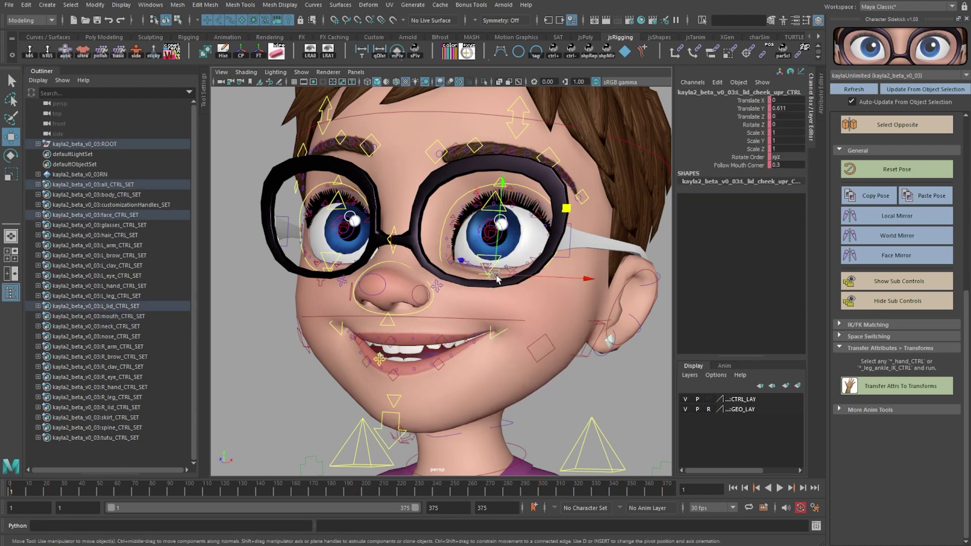
{"action": "scroll", "coordinate": [499, 273], "scroll_direction": "up", "scroll_amount": 3}
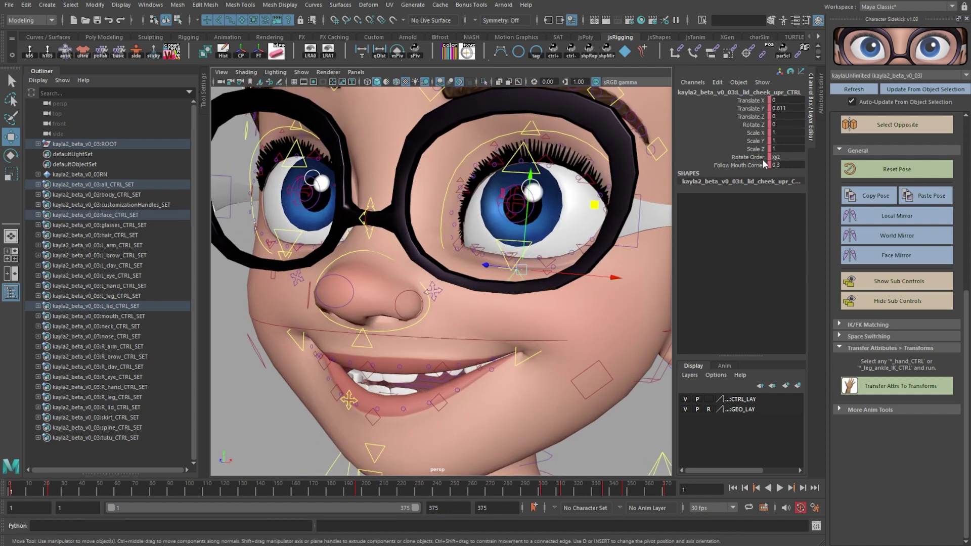
{"action": "left_click", "coordinate": [724, 166]}
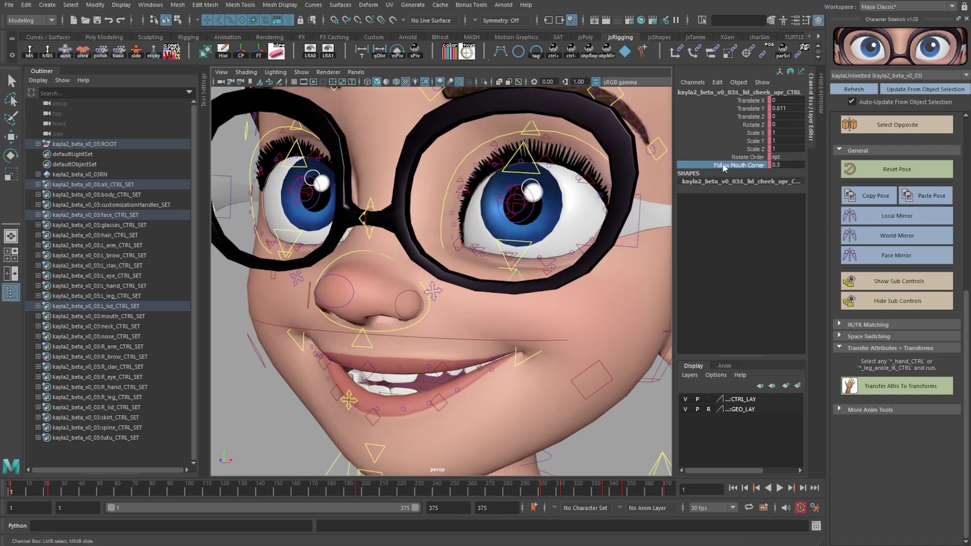
{"action": "left_click", "coordinate": [528, 251]}
{"action": "left_click", "coordinate": [750, 126]}
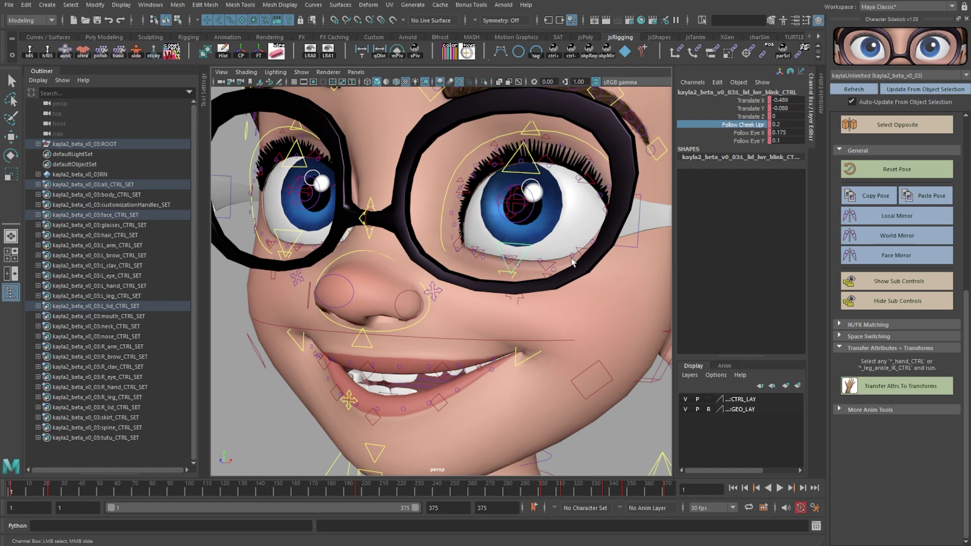
Try moving the left mouth corner control up and outward, then undo the recent changes.
{"action": "left_click", "coordinate": [529, 366]}
{"action": "left_click_drag", "start_coordinate": [530, 364], "coordinate": [586, 326]}
{"action": "key", "text": "ctrl+z"}
{"action": "key", "text": "ctrl+z"}
{"action": "key", "text": "ctrl+z"}
{"action": "key", "text": "ctrl+z"}
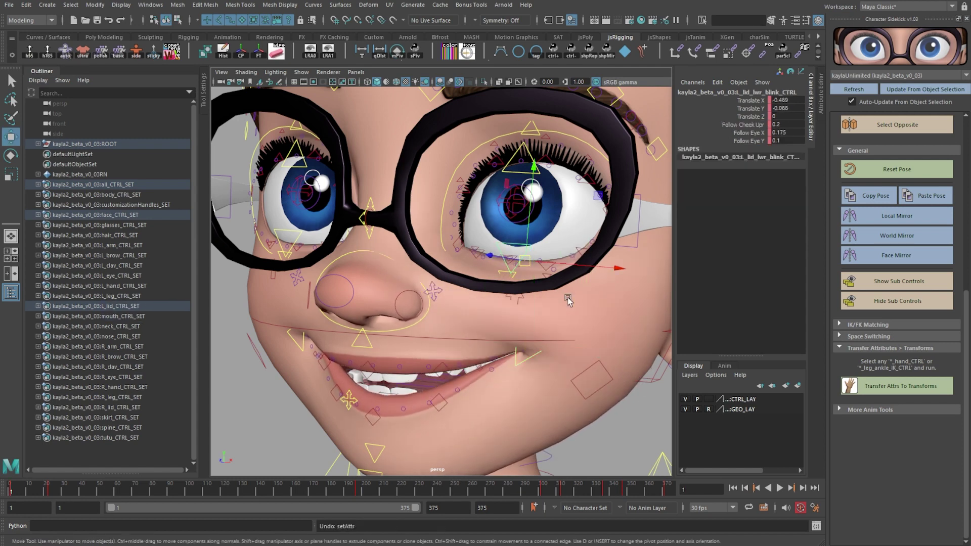
Adjust the Zipper value of the left mouth corner control.
{"action": "right_click_drag", "start_coordinate": [546, 315], "coordinate": [415, 332], "text": "alt"}
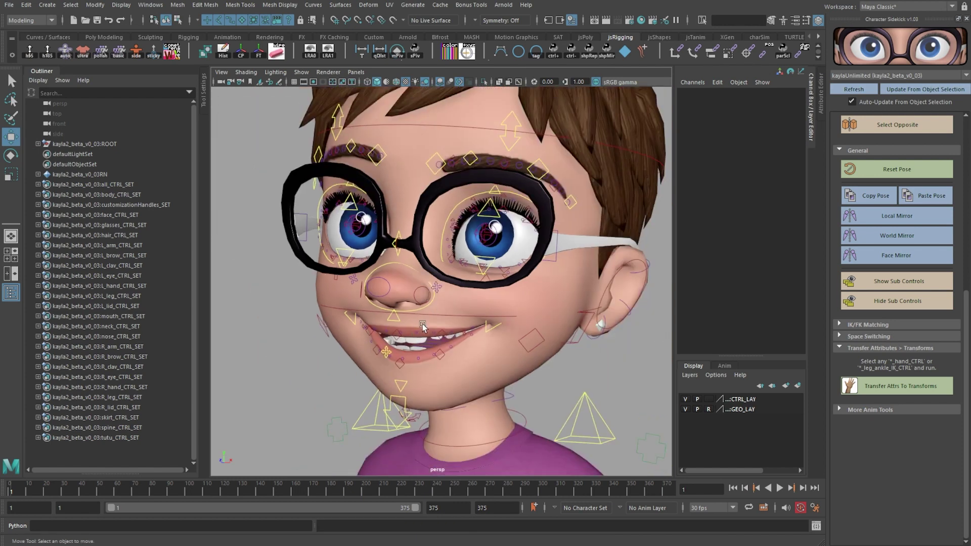
{"action": "scroll", "coordinate": [422, 326], "scroll_direction": "up", "scroll_amount": 4}
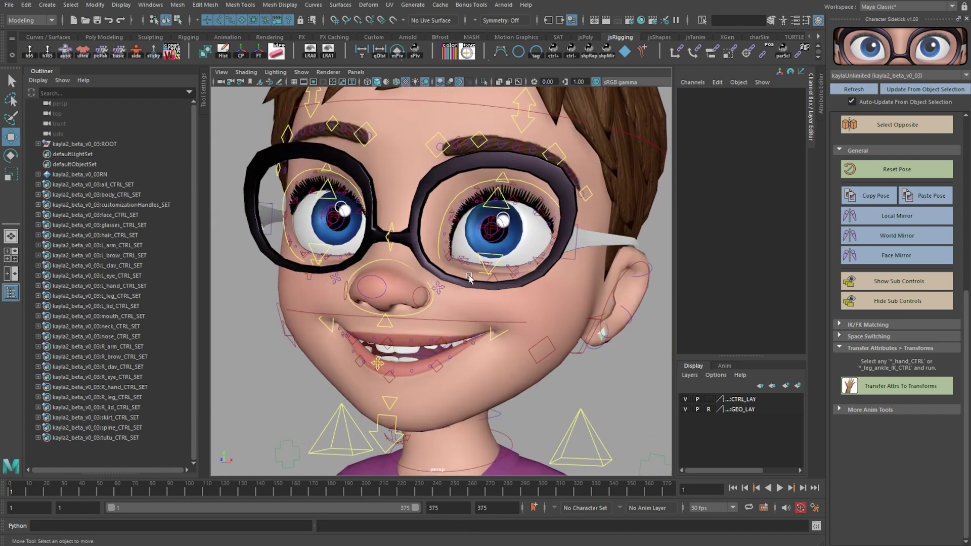
{"action": "left_click", "coordinate": [497, 340]}
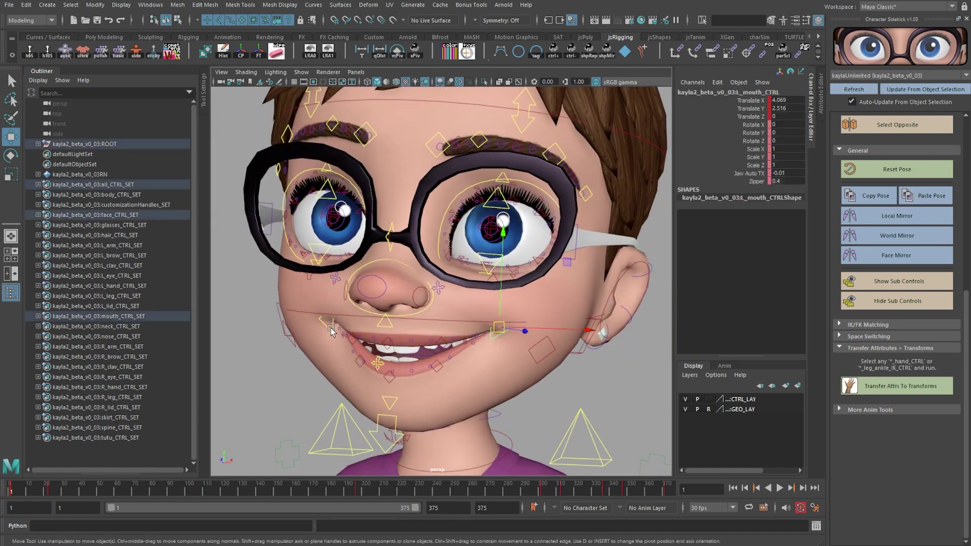
{"action": "left_click", "coordinate": [756, 181]}
{"action": "middle_click_drag", "start_coordinate": [509, 286], "coordinate": [450, 323]}
Try opening the mouth by pulling the jaw control below the lips downward.
{"action": "key", "text": "w"}
{"action": "left_click", "coordinate": [398, 428]}
{"action": "left_click_drag", "start_coordinate": [408, 352], "coordinate": [405, 406]}
{"action": "key", "text": "q"}
{"action": "left_click", "coordinate": [488, 345]}
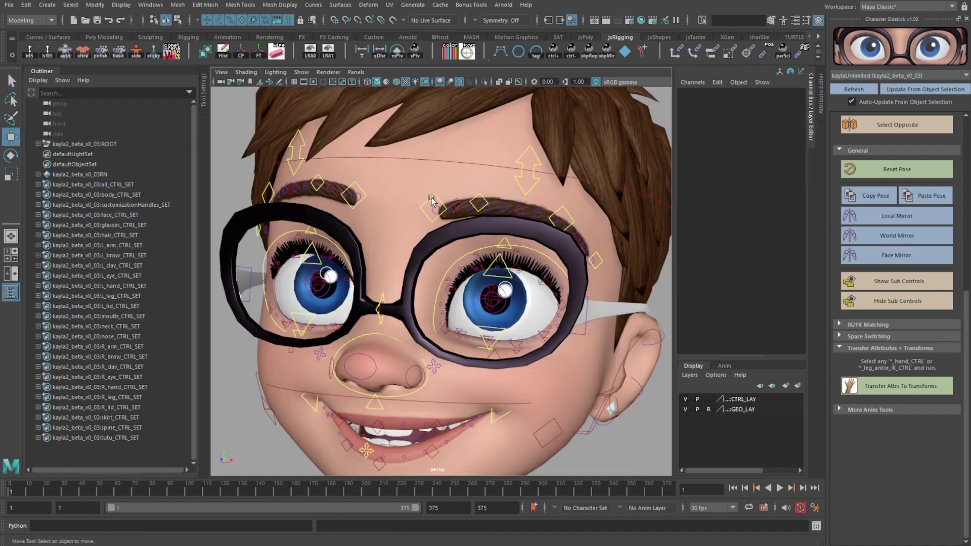
Lower the left inner brow control over the eye and move brow_02 beside it to a Translate Y of about -0.91.
{"action": "left_click", "coordinate": [432, 198]}
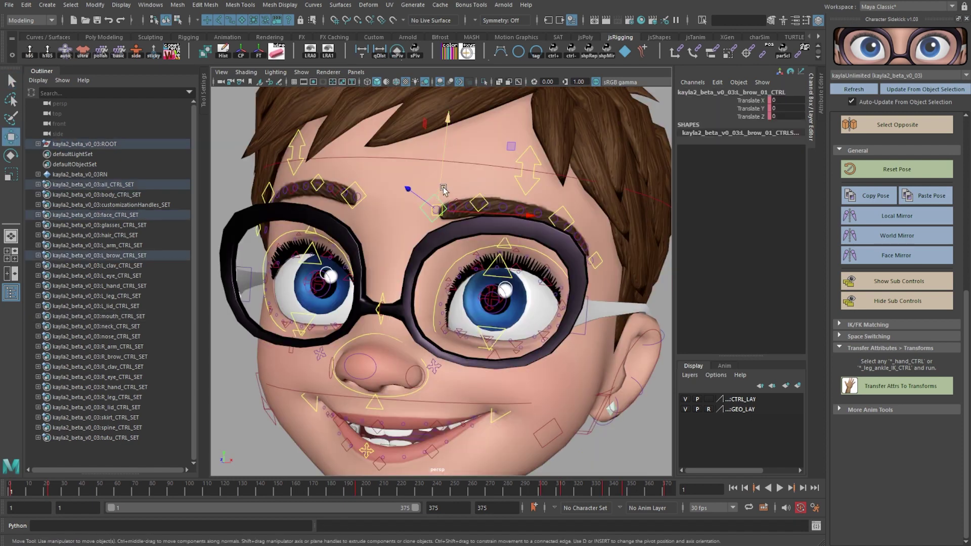
{"action": "left_click_drag", "start_coordinate": [441, 189], "coordinate": [430, 270]}
{"action": "left_click", "coordinate": [472, 264]}
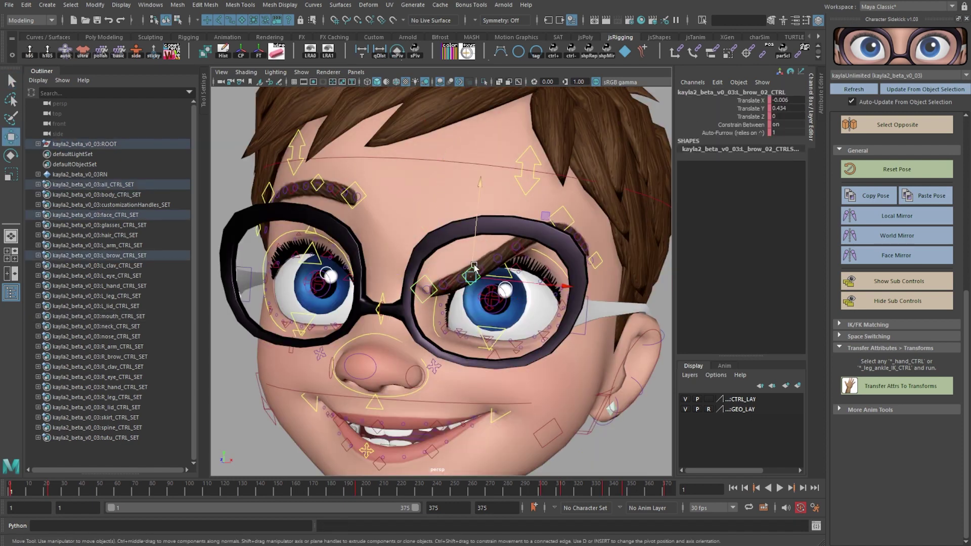
{"action": "left_click_drag", "start_coordinate": [475, 242], "coordinate": [479, 262]}
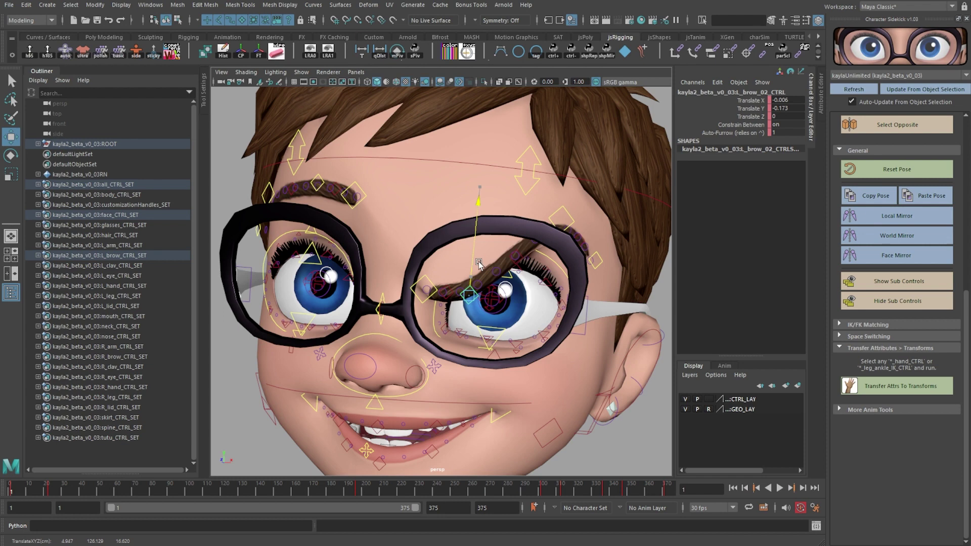
Compare the left brow's in-between controls and try moving brow_01_int down, then undo the move.
{"action": "left_click", "coordinate": [524, 261]}
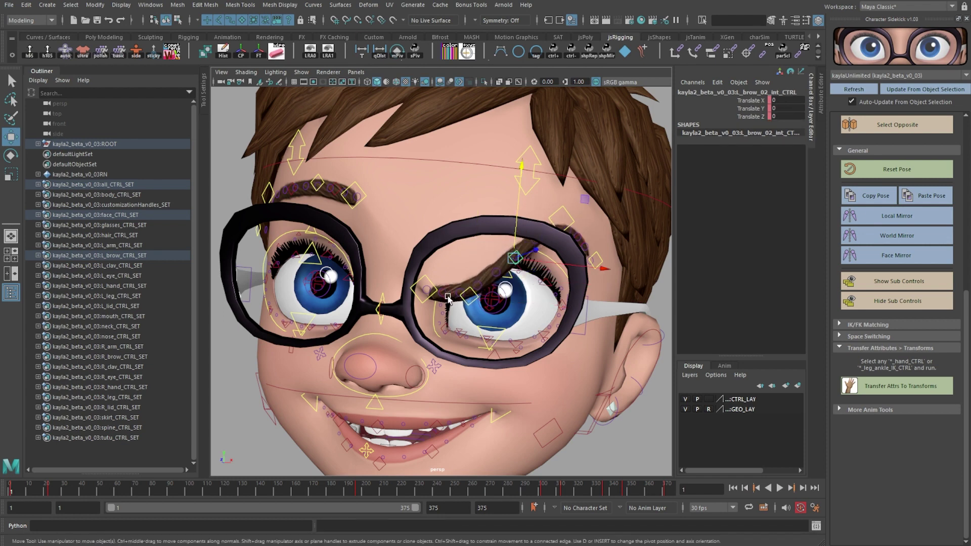
{"action": "left_click", "coordinate": [461, 295]}
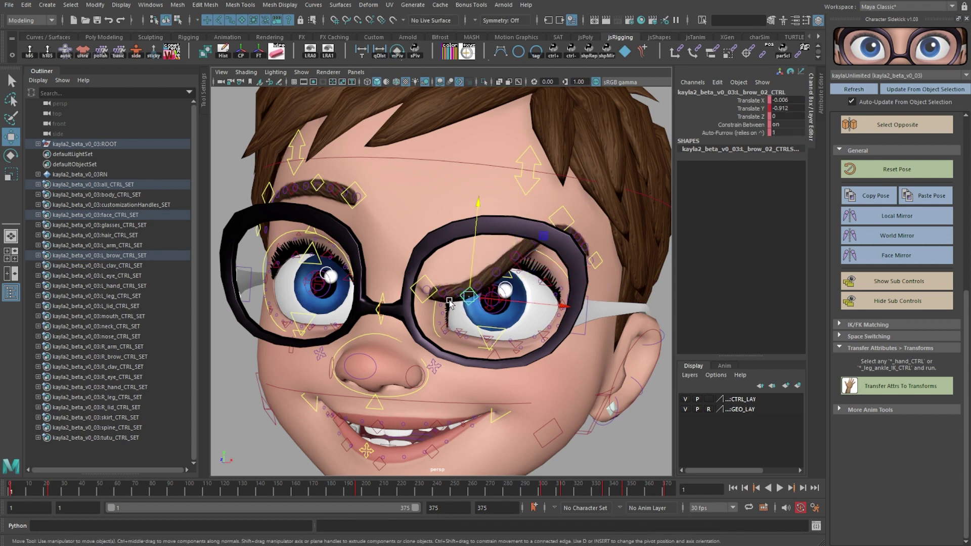
{"action": "left_click", "coordinate": [447, 294]}
{"action": "left_click_drag", "start_coordinate": [449, 281], "coordinate": [449, 290]}
{"action": "key", "text": "ctrl+z"}
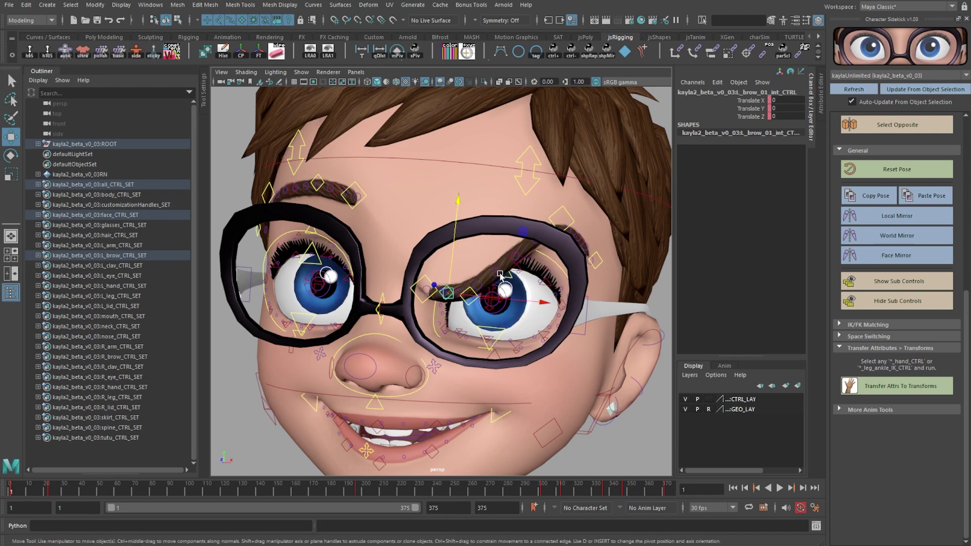
Try moving the left brow's small tweak control and its outer brow control, then undo the brow moves.
{"action": "left_click_drag", "start_coordinate": [500, 274], "coordinate": [498, 283]}
{"action": "key", "text": "ctrl+z"}
{"action": "key", "text": "ctrl+z"}
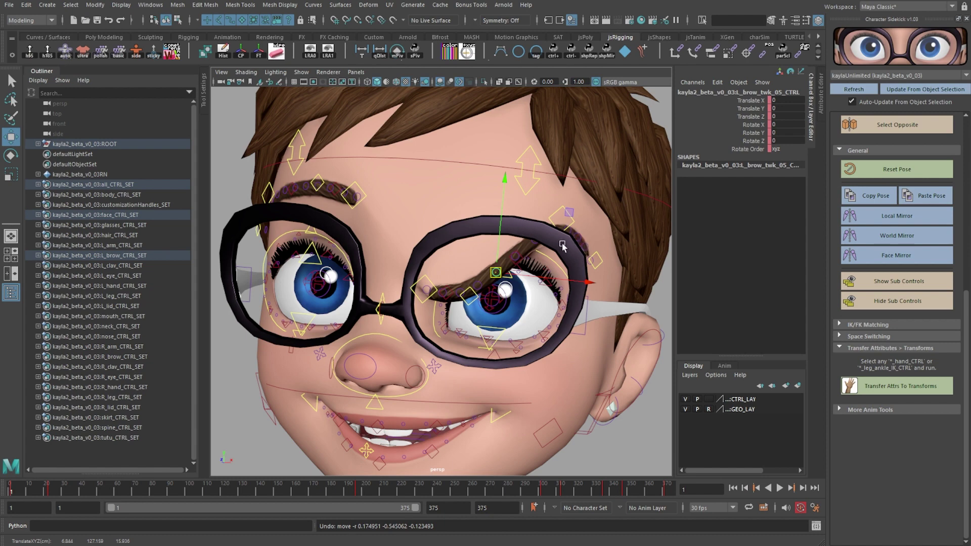
{"action": "left_click", "coordinate": [571, 220]}
{"action": "left_click_drag", "start_coordinate": [560, 192], "coordinate": [552, 250]}
{"action": "key", "text": "ctrl+z"}
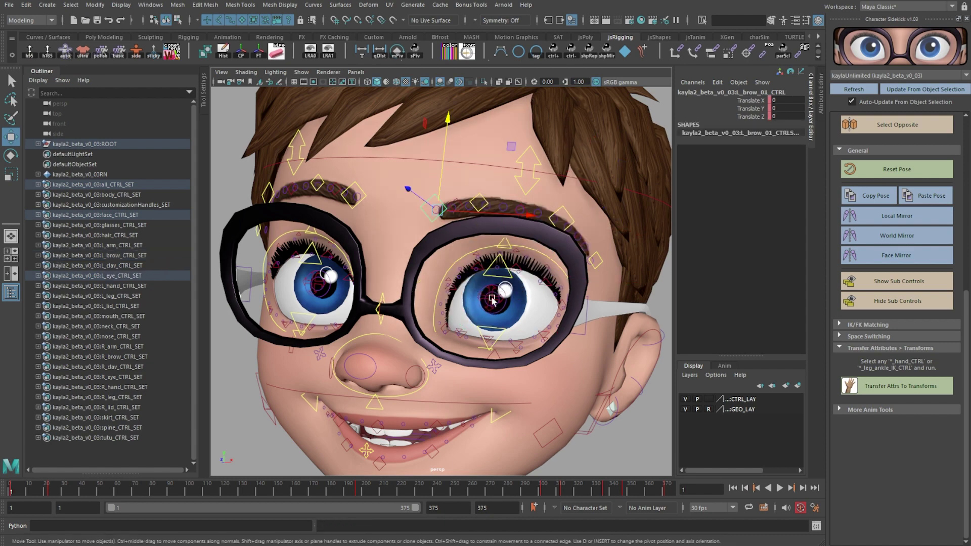
Try rotating the left eye control, then undo the rotation.
{"action": "left_click", "coordinate": [511, 295]}
{"action": "key", "text": "e"}
{"action": "mouse_move", "coordinate": [511, 295]}
{"action": "left_mouse_down"}
{"action": "mouse_move", "coordinate": [501, 303]}
{"action": "mouse_move", "coordinate": [521, 289]}
{"action": "mouse_move", "coordinate": [517, 301]}
{"action": "left_mouse_up"}
{"action": "key", "text": "ctrl+z"}
{"action": "key", "text": "q"}
Lower the left upper lid blink control to a Translate Y of about -1.27 and try moving the outer lid control lid_upr_04.
{"action": "left_click", "coordinate": [499, 273]}
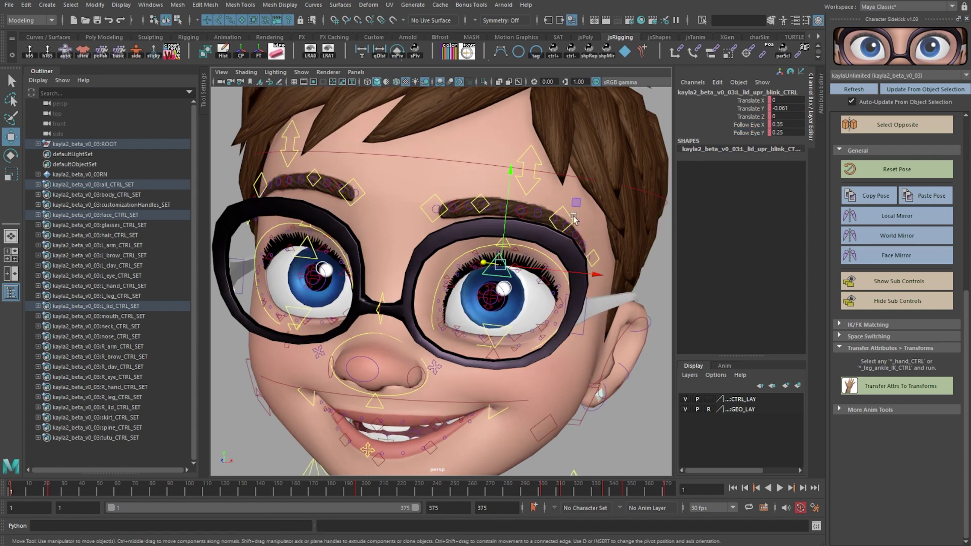
{"action": "mouse_move", "coordinate": [574, 219]}
{"action": "middle_mouse_down"}
{"action": "mouse_move", "coordinate": [600, 232]}
{"action": "mouse_move", "coordinate": [559, 223]}
{"action": "mouse_move", "coordinate": [594, 219]}
{"action": "mouse_move", "coordinate": [550, 217]}
{"action": "mouse_move", "coordinate": [581, 243]}
{"action": "mouse_move", "coordinate": [569, 258]}
{"action": "mouse_move", "coordinate": [578, 219]}
{"action": "middle_mouse_up"}
{"action": "key", "text": "ctrl+z"}
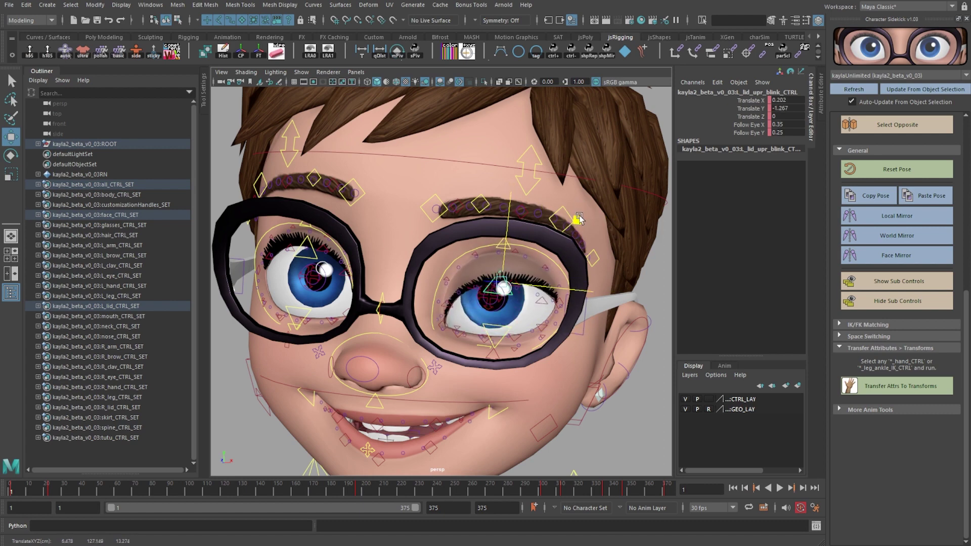
{"action": "left_click", "coordinate": [543, 317]}
{"action": "middle_click_drag", "start_coordinate": [542, 284], "coordinate": [531, 310]}
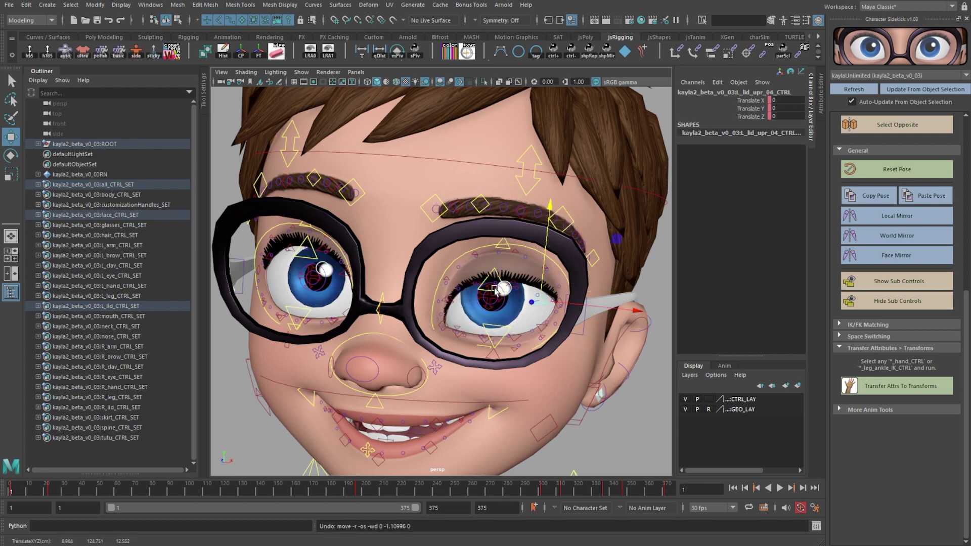
Try raising the left upper lid's crease control to a Translate Y of about 2.5 and its crease blink control, then undo.
{"action": "middle_click_drag", "start_coordinate": [516, 240], "coordinate": [516, 223]}
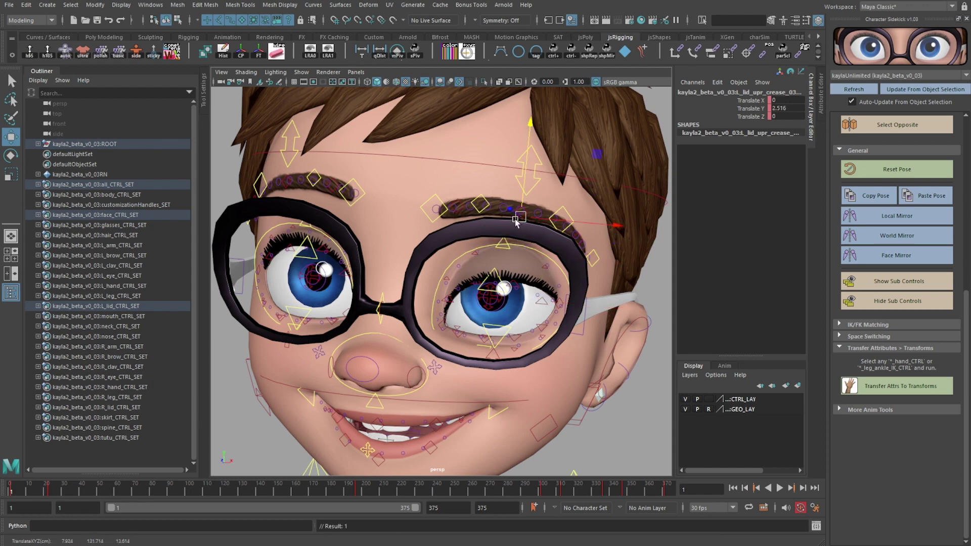
{"action": "left_click", "coordinate": [502, 248]}
{"action": "left_click_drag", "start_coordinate": [505, 247], "coordinate": [509, 217], "text": "alt"}
{"action": "key", "text": "ctrl+z"}
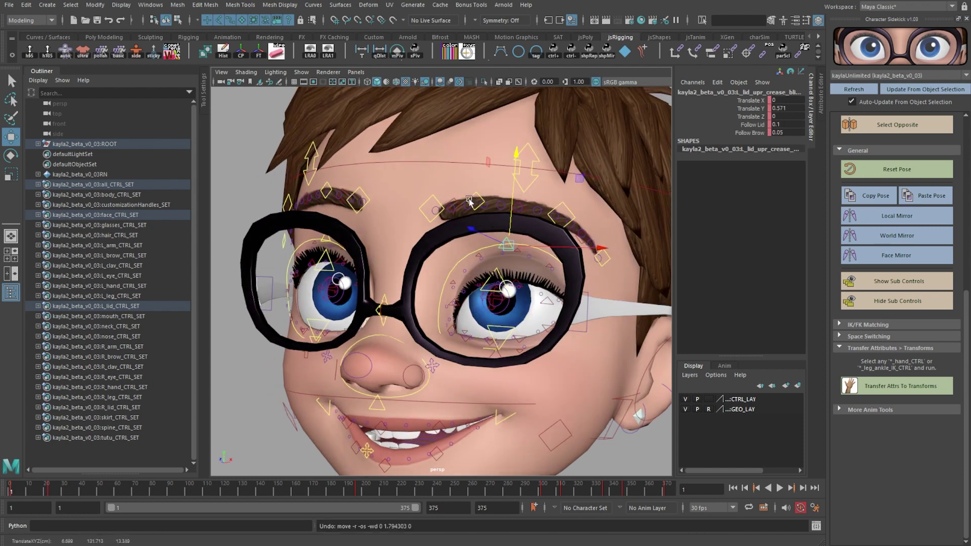
Try rotating the upper head control headUpr, then undo the rotation.
{"action": "right_click_drag", "start_coordinate": [475, 260], "coordinate": [441, 265], "text": "alt"}
{"action": "left_click", "coordinate": [580, 227]}
{"action": "left_click_drag", "start_coordinate": [580, 227], "coordinate": [540, 222], "text": "alt"}
{"action": "key", "text": "e"}
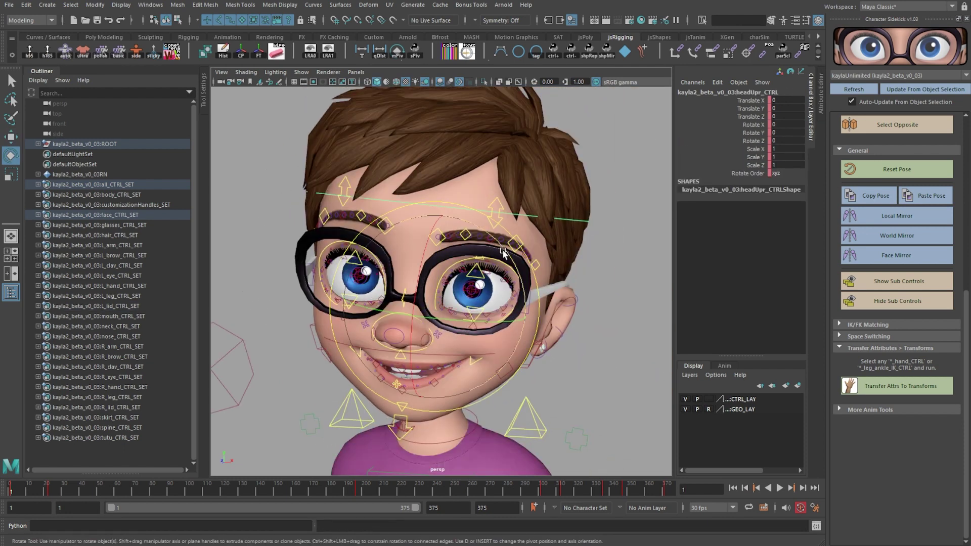
{"action": "left_click_drag", "start_coordinate": [504, 249], "coordinate": [510, 259]}
{"action": "key", "text": "ctrl+z"}
{"action": "key", "text": "r"}
{"action": "key", "text": "q"}
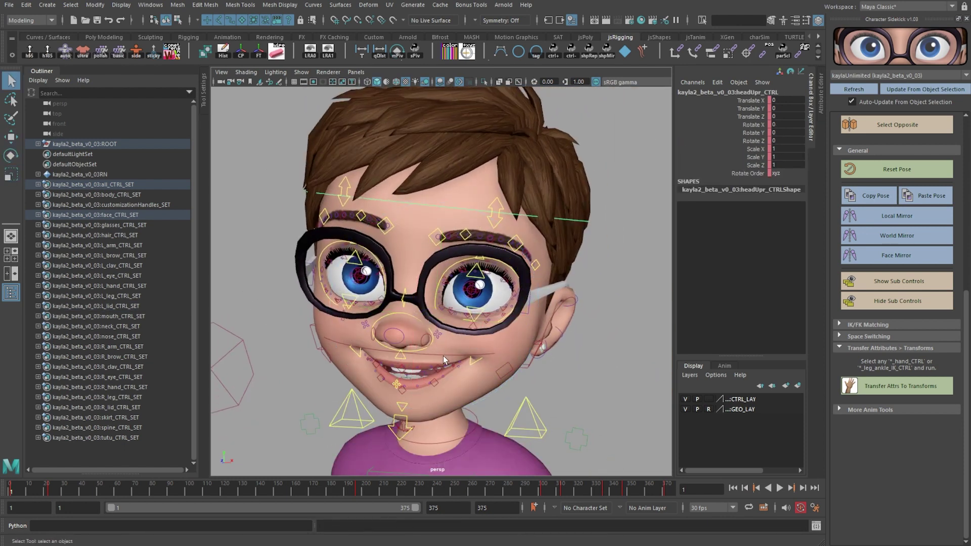
Try rotating the lower head control headLwr about Z, then undo the last rotation.
{"action": "left_click", "coordinate": [443, 355]}
{"action": "left_click_drag", "start_coordinate": [444, 355], "coordinate": [478, 332], "text": "alt"}
{"action": "key", "text": "ctrl+z"}
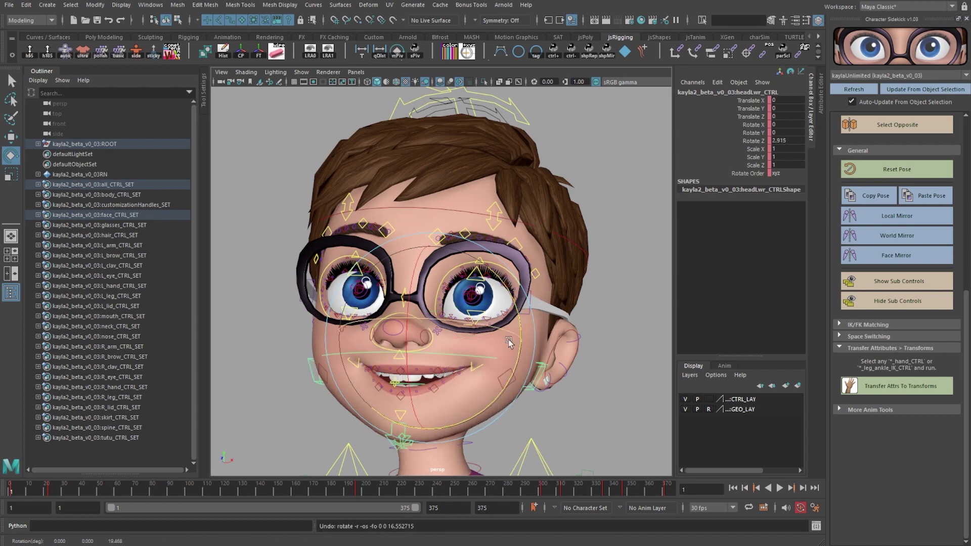
{"action": "key", "text": "r"}
{"action": "key", "text": "q"}
{"action": "scroll", "coordinate": [451, 153], "scroll_direction": "down", "scroll_amount": 4}
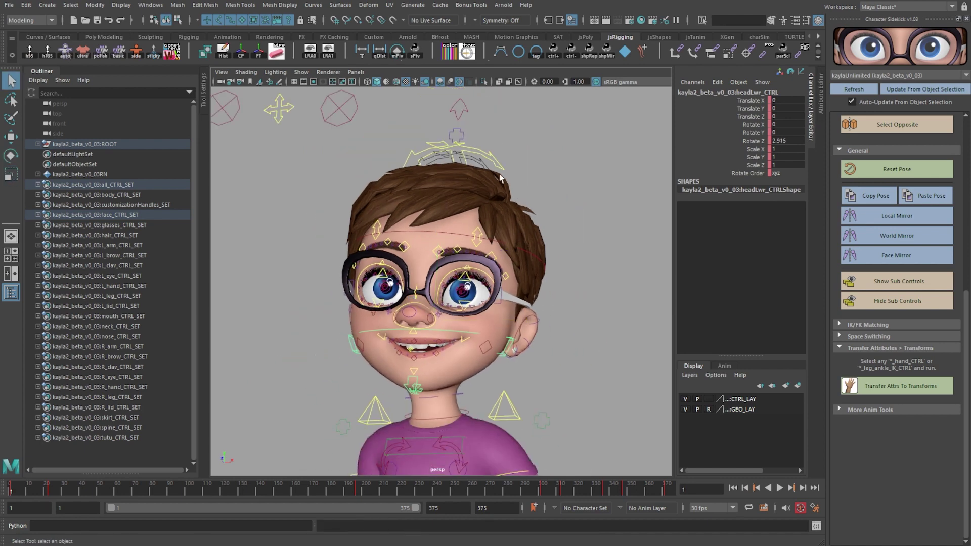
Try stretching the head by moving the squash-and-stretch control above it upward about 4.8 units, then undo the move.
{"action": "left_click", "coordinate": [451, 153]}
{"action": "key", "text": "w"}
{"action": "scroll", "coordinate": [465, 167], "scroll_direction": "down", "scroll_amount": 3}
{"action": "left_click_drag", "start_coordinate": [459, 199], "coordinate": [446, 219], "text": "alt"}
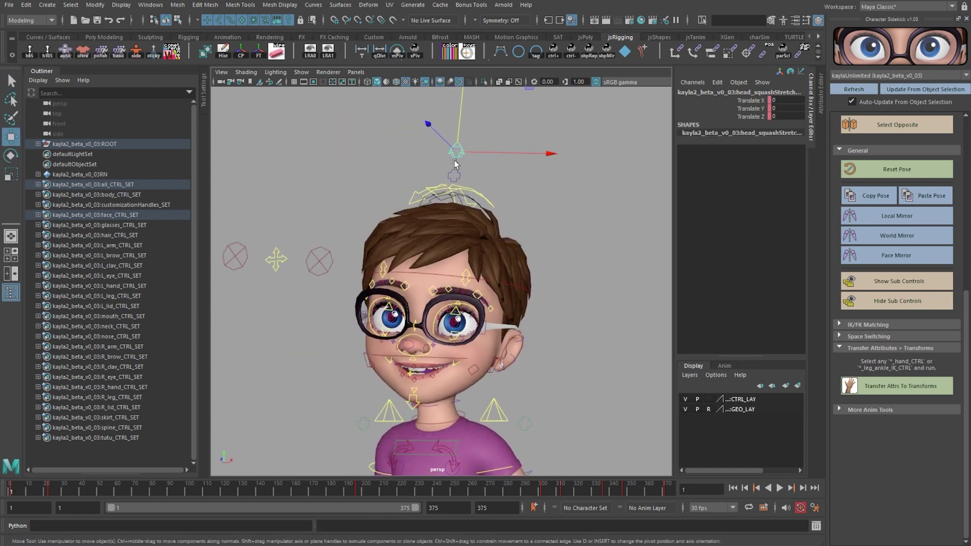
{"action": "left_click_drag", "start_coordinate": [456, 158], "coordinate": [464, 133]}
{"action": "key", "text": "ctrl+z"}
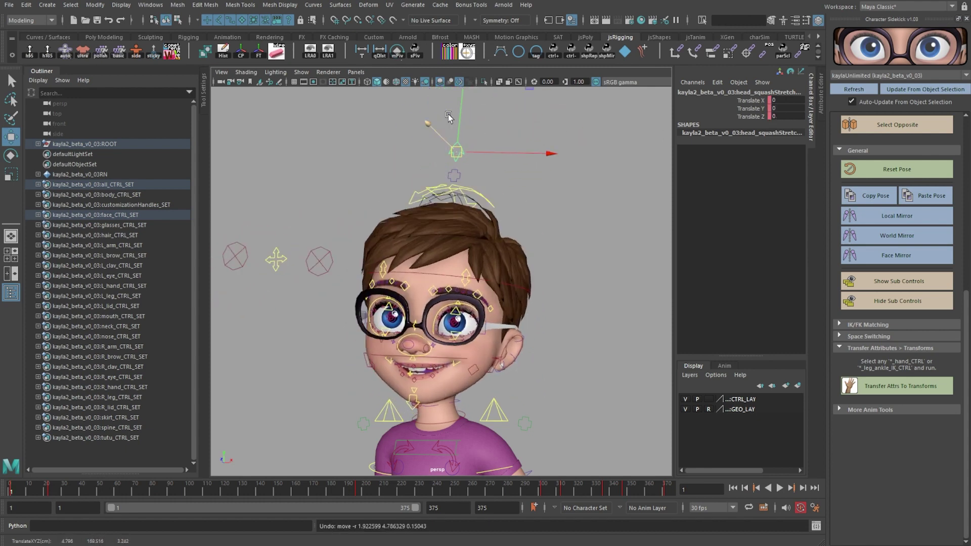
From a more lateral view, try stretching the head to a Translate Y of about 6.45 with the squash-and-stretch control, then undo.
{"action": "right_click_drag", "start_coordinate": [385, 290], "coordinate": [429, 217], "text": "alt"}
{"action": "left_click_drag", "start_coordinate": [429, 217], "coordinate": [457, 302], "text": "alt"}
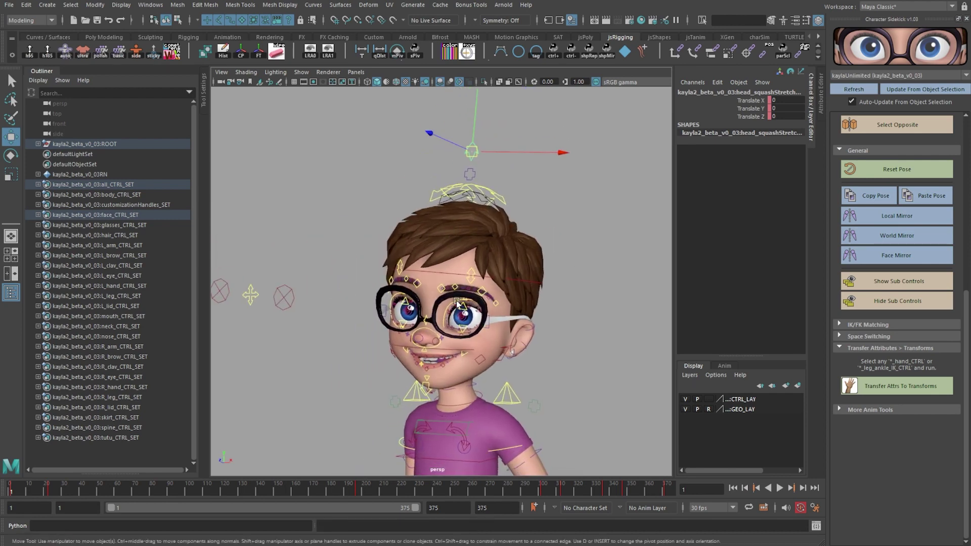
{"action": "left_click_drag", "start_coordinate": [468, 173], "coordinate": [466, 128]}
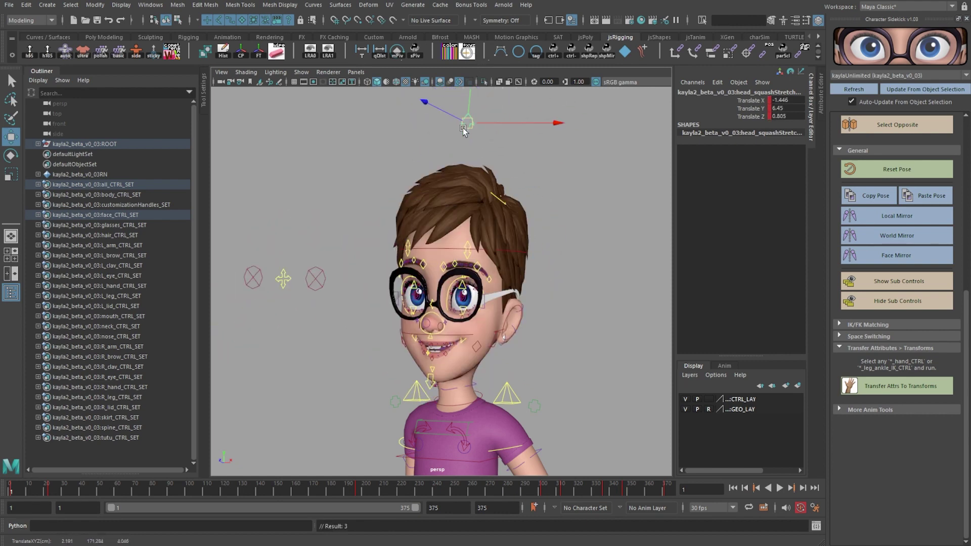
{"action": "key", "text": "ctrl+z"}
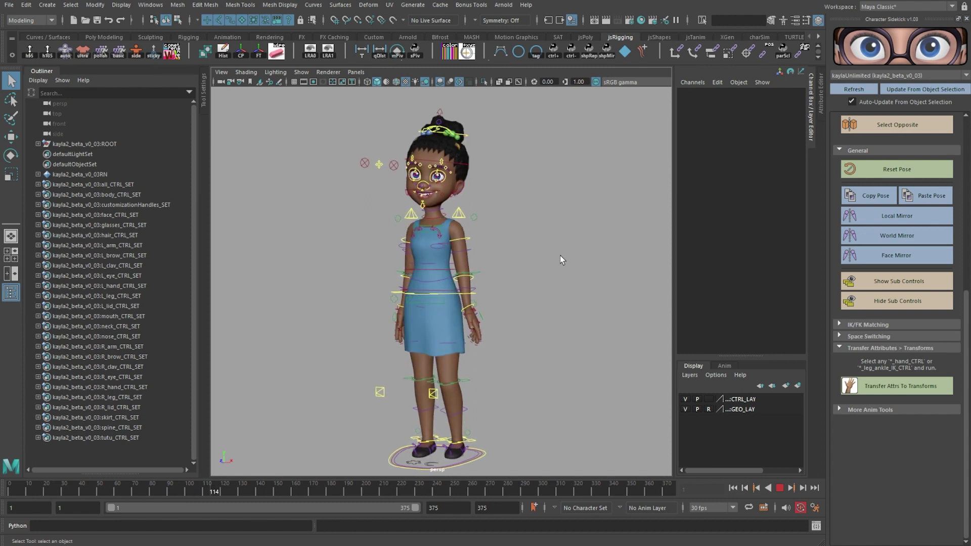